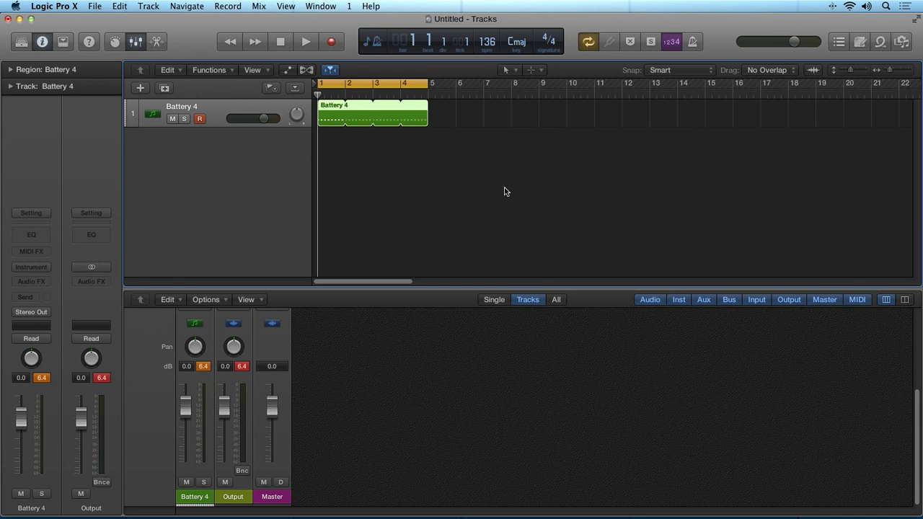
- Reset all peak level readouts from the Battery 4 channel strip's peak display
{"action": "left_click", "coordinate": [41, 378]}
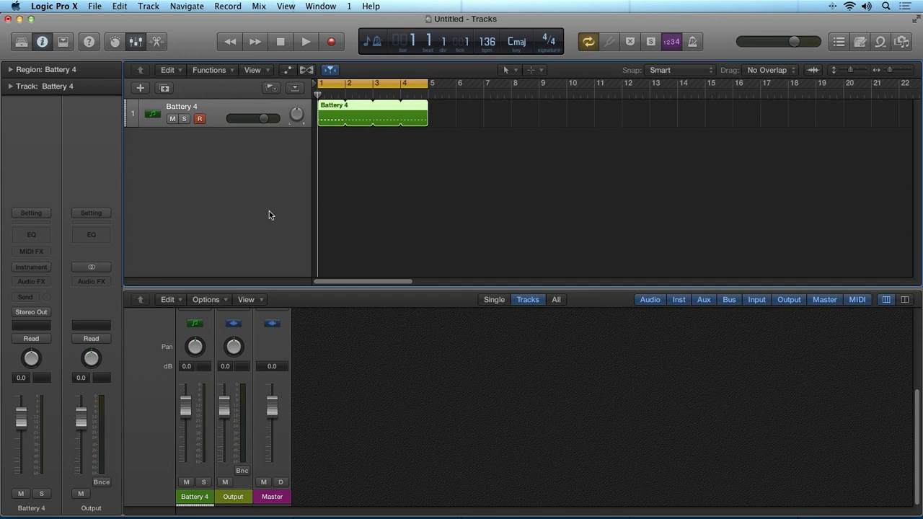
- Load Battery 4 as a Multi Output (8xStereo, 8xMono) instrument from AU Instruments > Native Instruments
{"action": "left_click", "coordinate": [33, 269]}
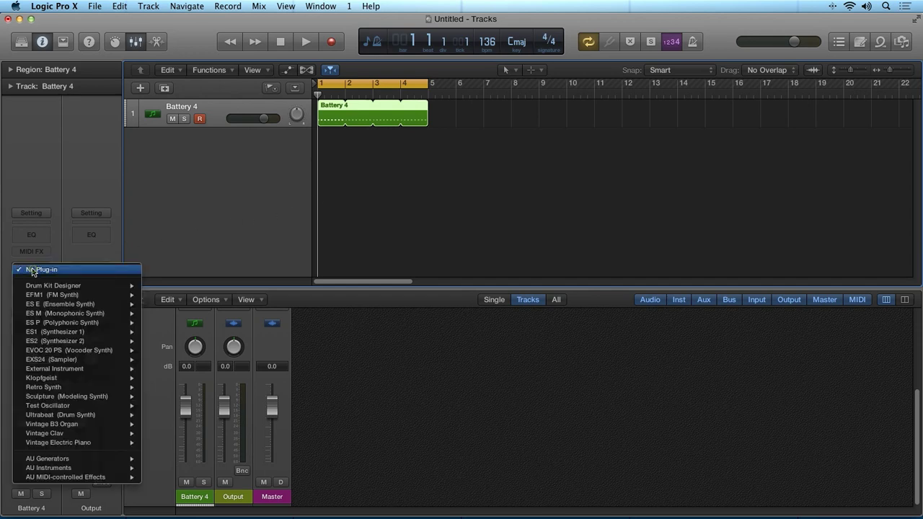
{"action": "mouse_move", "coordinate": [69, 473]}
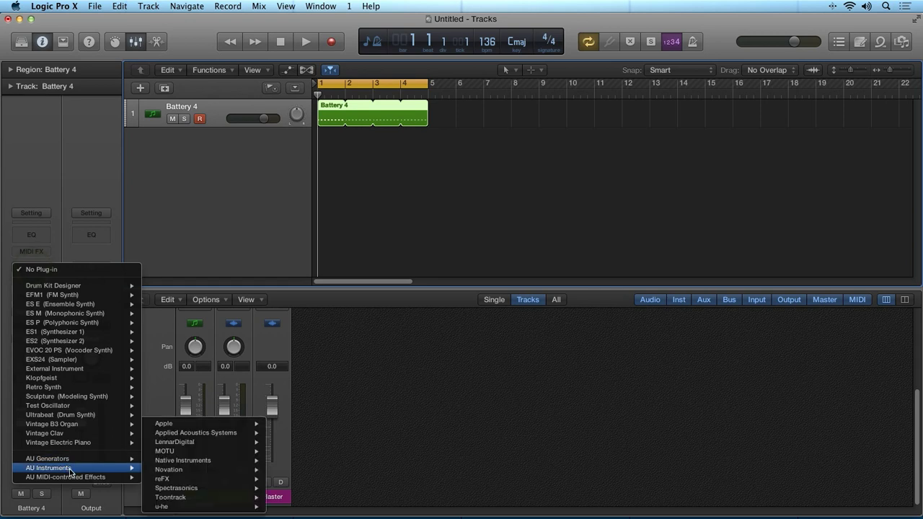
{"action": "mouse_move", "coordinate": [197, 461]}
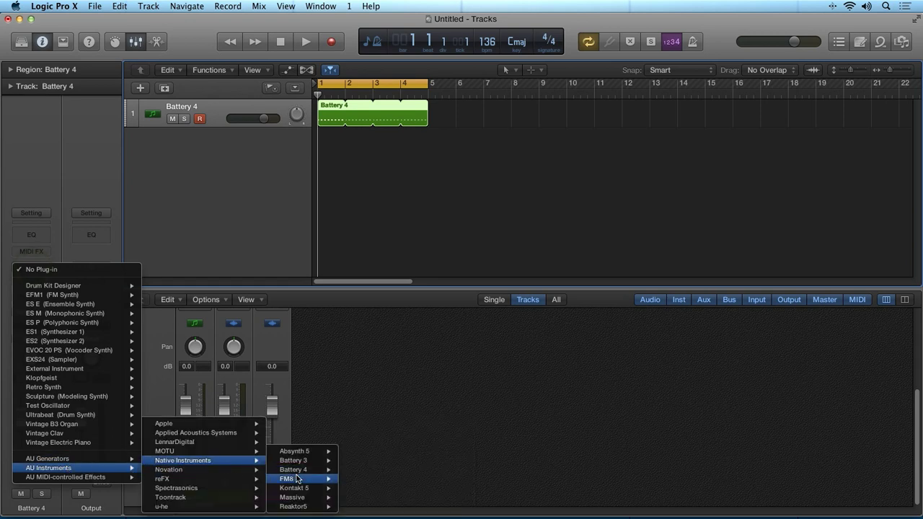
{"action": "mouse_move", "coordinate": [310, 470]}
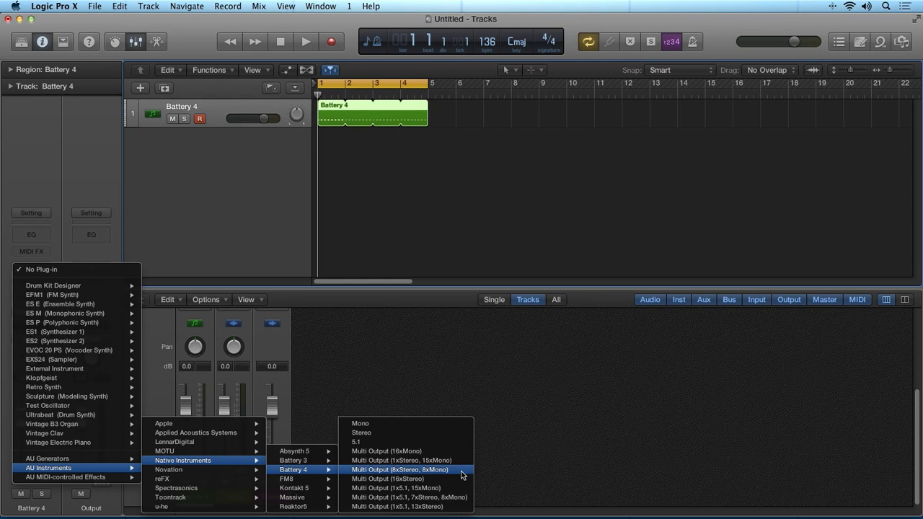
{"action": "left_click", "coordinate": [347, 470]}
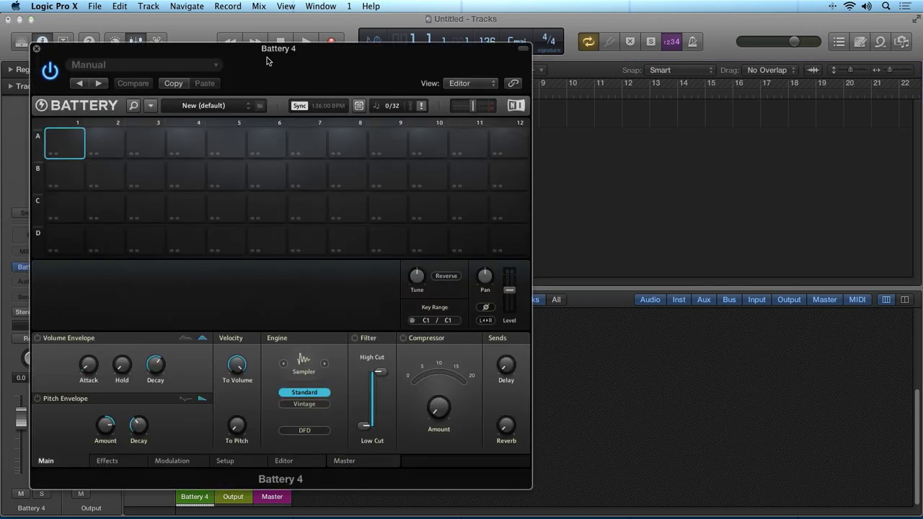
- Reposition the Battery window and set Cell Matrix size to 4x4, confirming removal of 8 columns
{"action": "left_click_drag", "start_coordinate": [272, 61], "coordinate": [420, 58]}
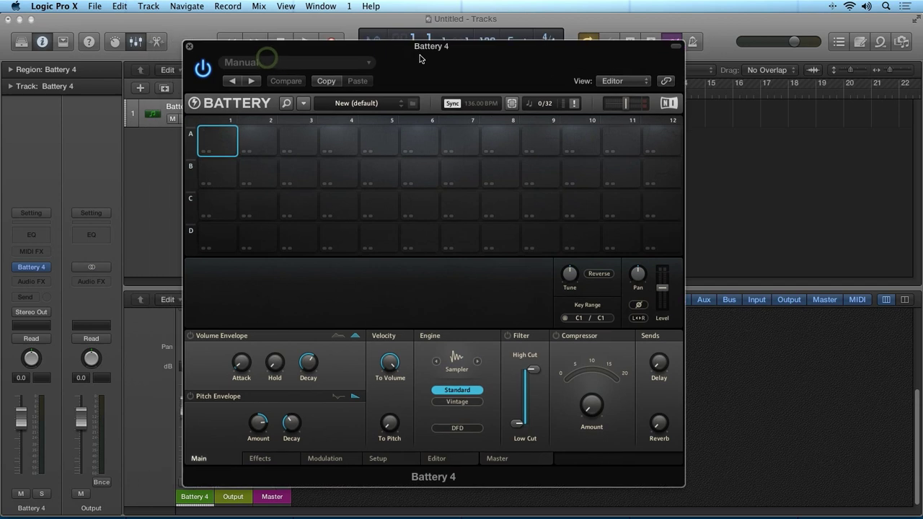
{"action": "left_click", "coordinate": [303, 105]}
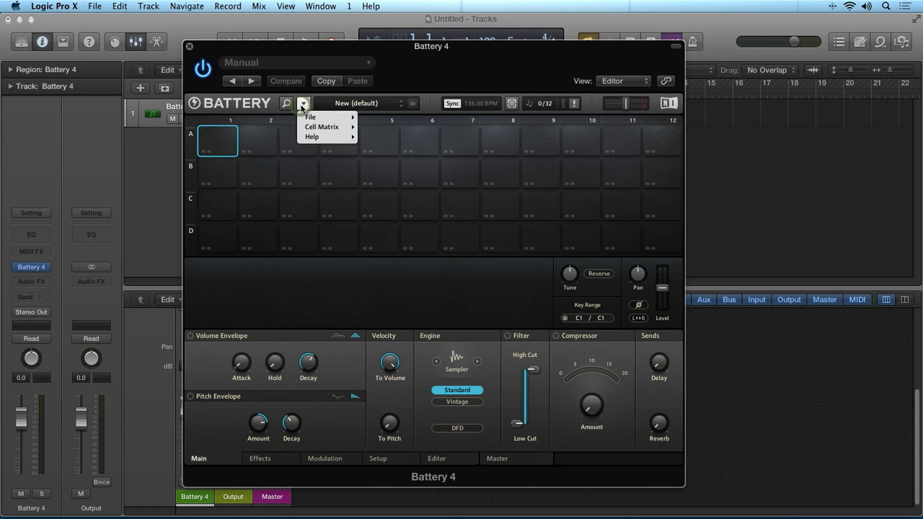
{"action": "mouse_move", "coordinate": [314, 127]}
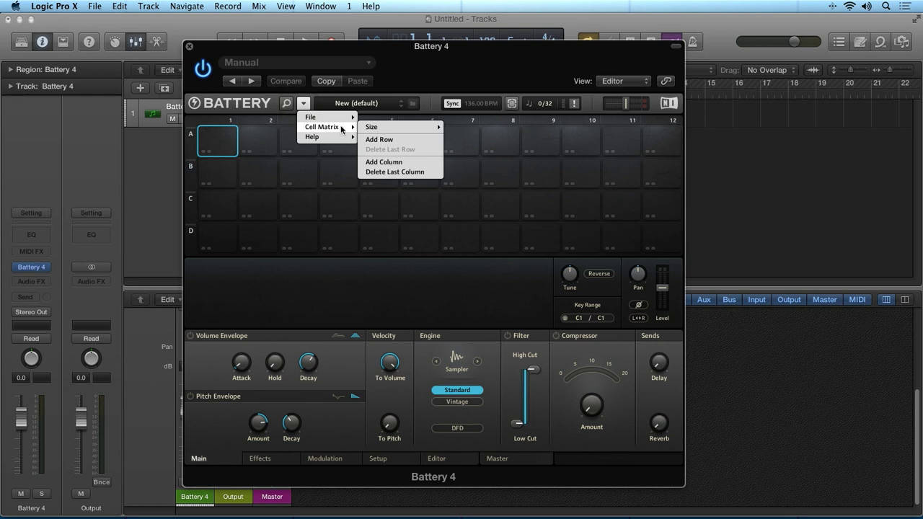
{"action": "mouse_move", "coordinate": [364, 131]}
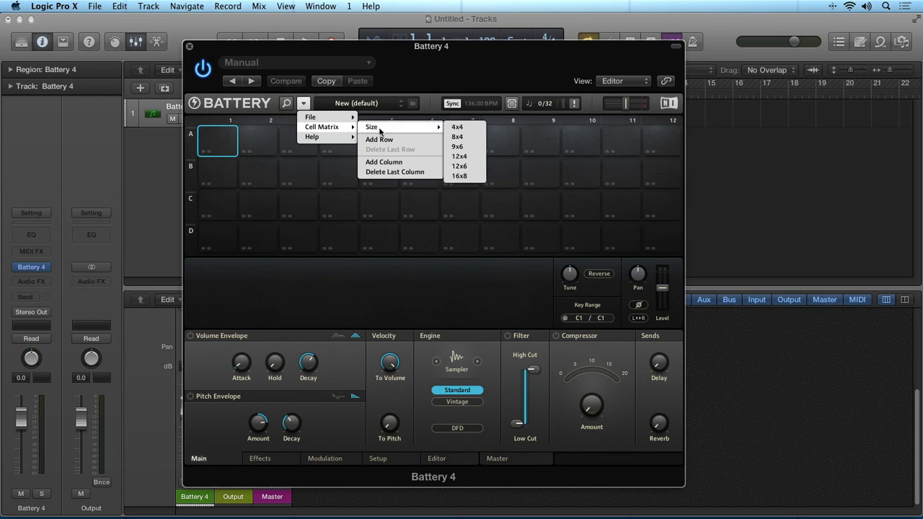
{"action": "left_click", "coordinate": [457, 128]}
{"action": "key", "text": "Return"}
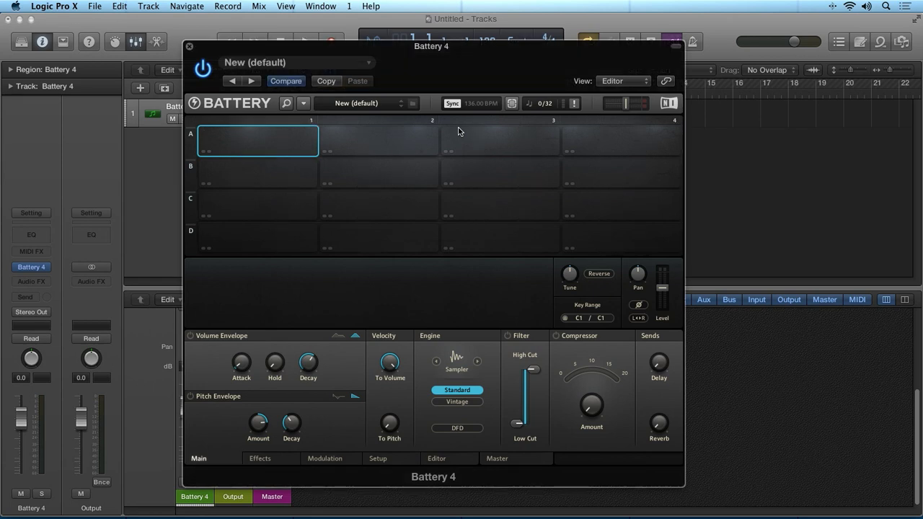
- Select cells A1 and A2, then bring up Battery's Master page with its buses and effects
{"action": "left_click", "coordinate": [273, 137]}
{"action": "left_click", "coordinate": [344, 144]}
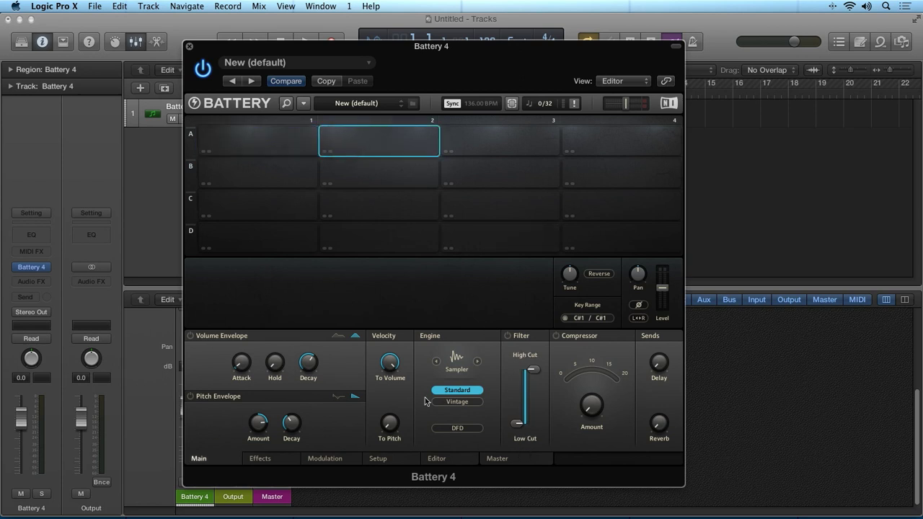
{"action": "left_click", "coordinate": [496, 458]}
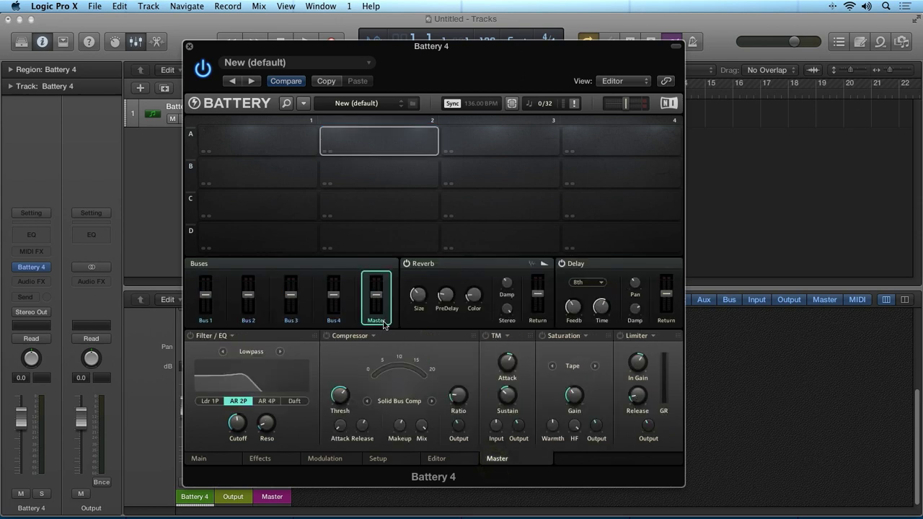
{"action": "left_click", "coordinate": [383, 325]}
{"action": "left_click", "coordinate": [267, 143]}
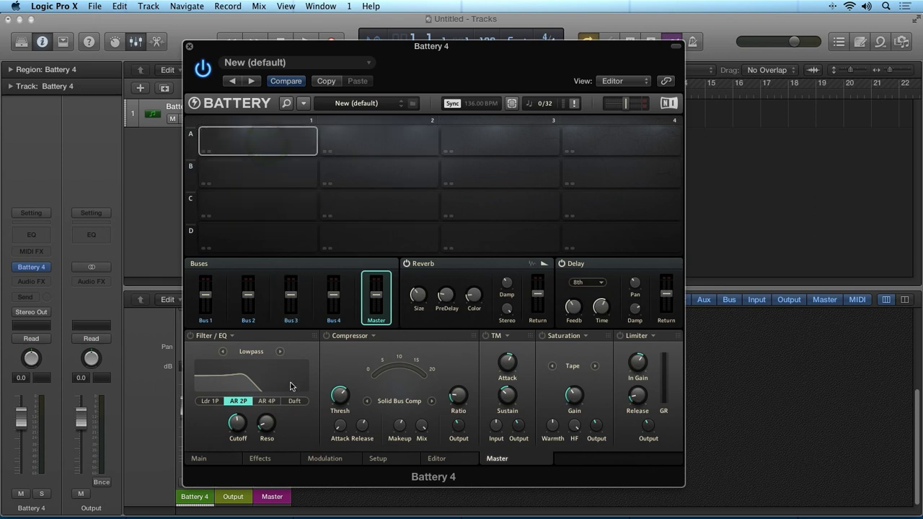
{"action": "left_click", "coordinate": [220, 459]}
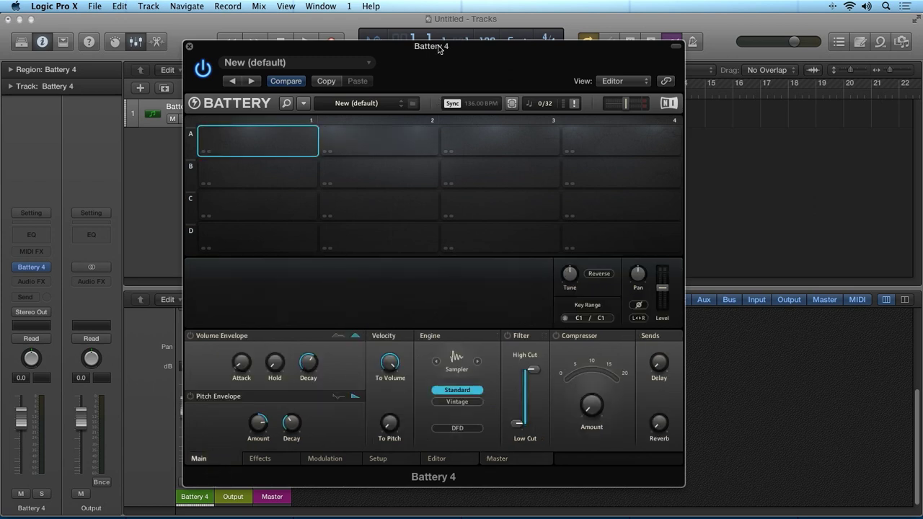
{"action": "left_click_drag", "start_coordinate": [439, 49], "coordinate": [428, 51]}
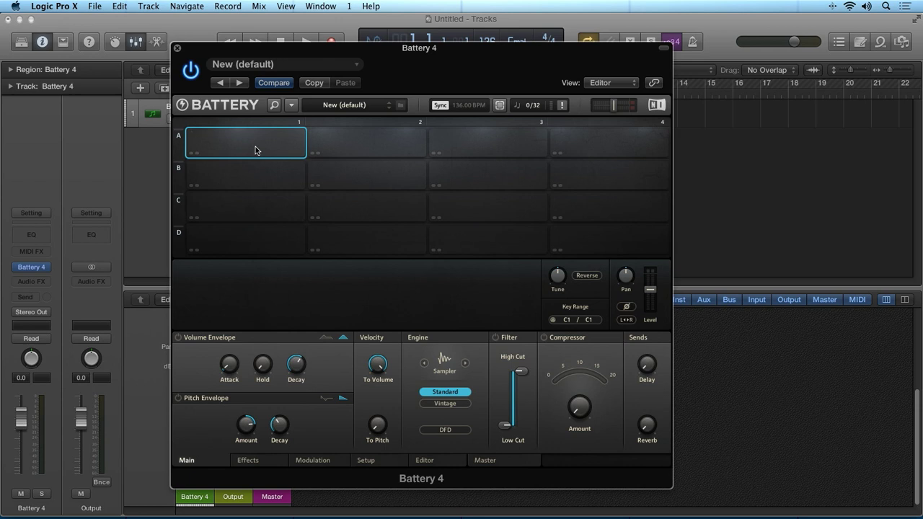
{"action": "left_click", "coordinate": [509, 460]}
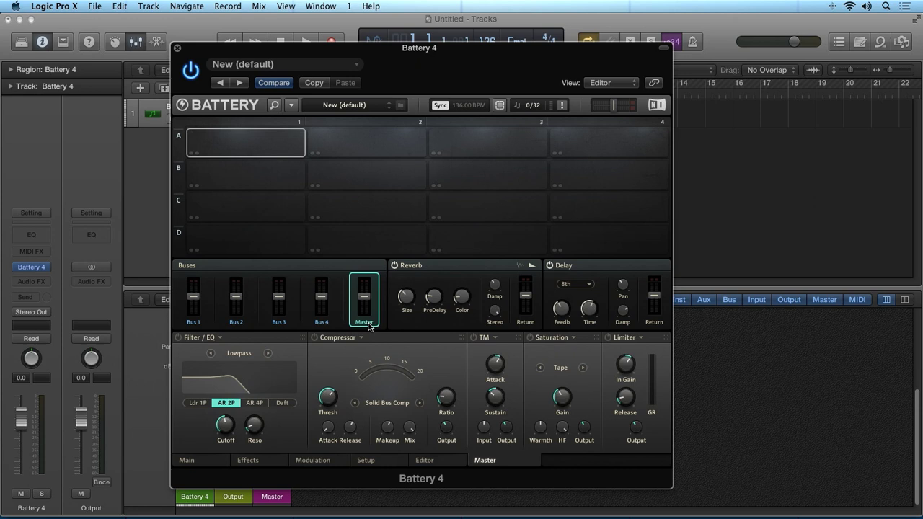
- Close and reopen the Battery 4 plug-in window and turn on the master Compressor
{"action": "key", "text": "super+w"}
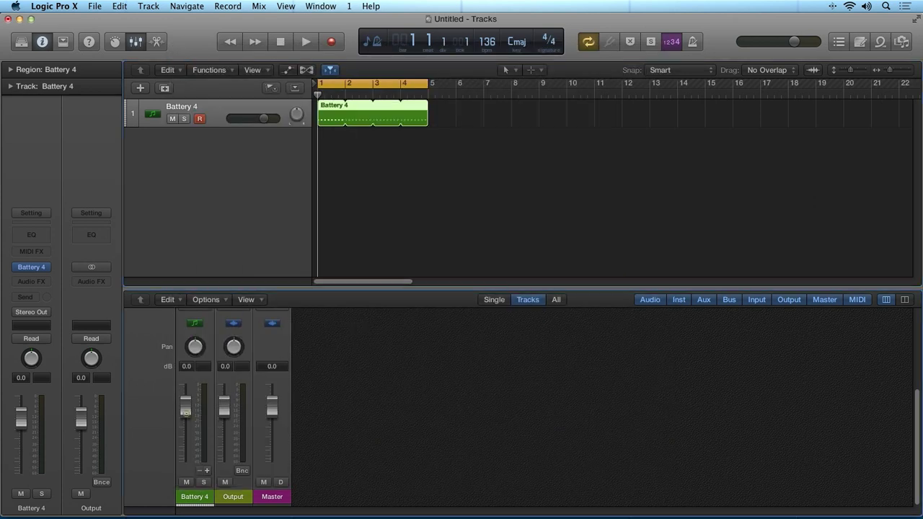
{"action": "left_click", "coordinate": [186, 414]}
{"action": "key", "text": "v"}
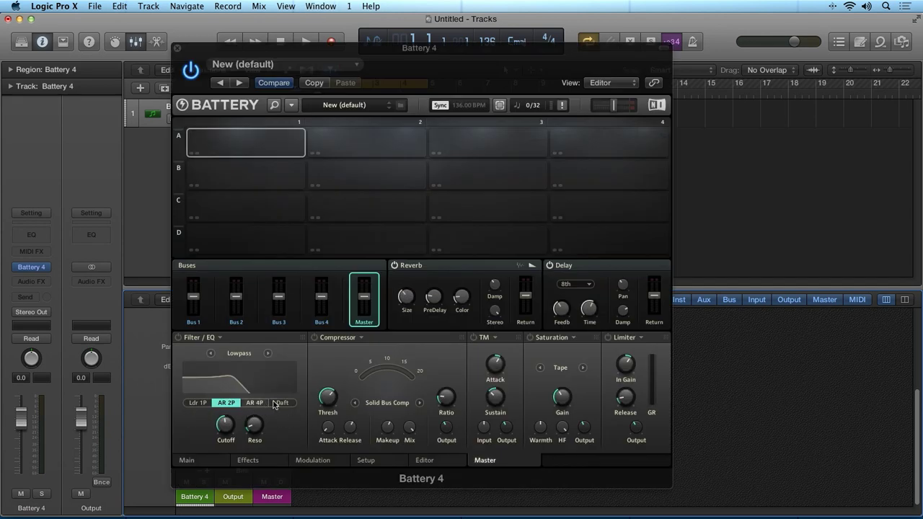
{"action": "left_click", "coordinate": [328, 400]}
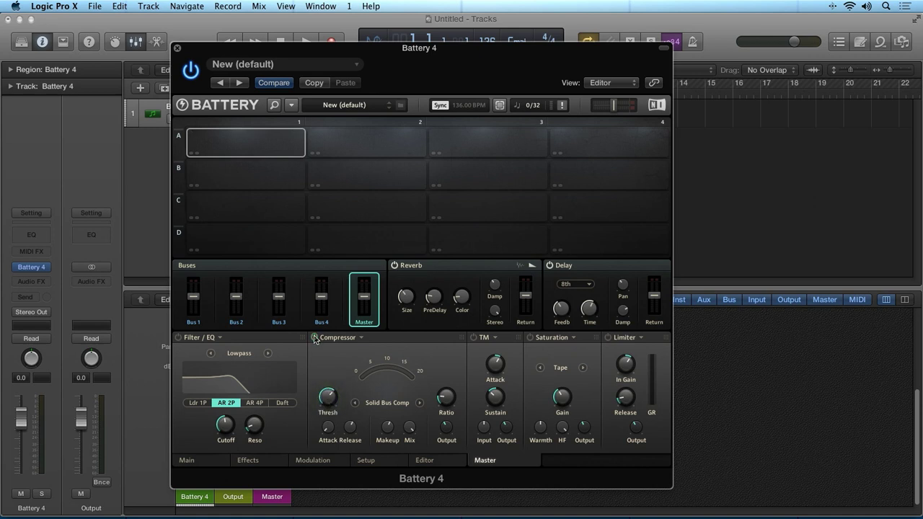
- Show the file browser on All Files and move the Battery window clear of it
{"action": "key", "text": "f"}
{"action": "key", "text": "f"}
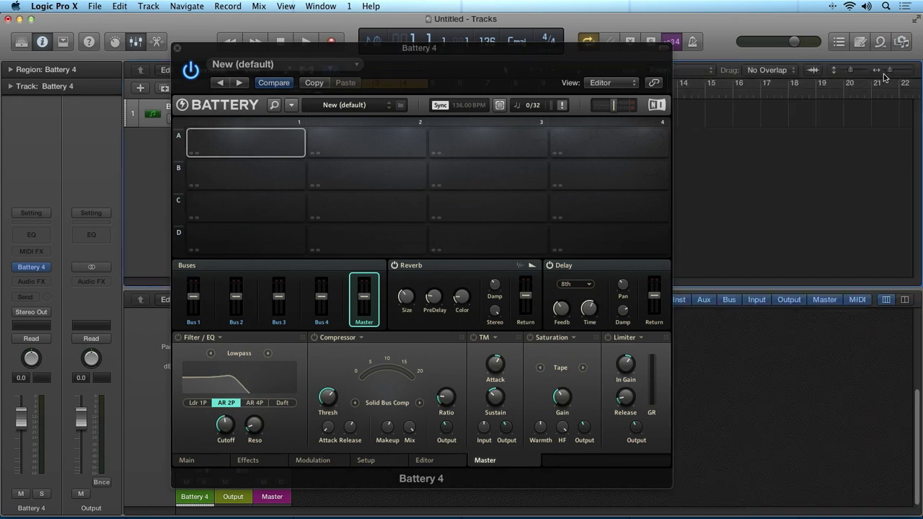
{"action": "key", "text": "f"}
{"action": "left_click", "coordinate": [885, 67]}
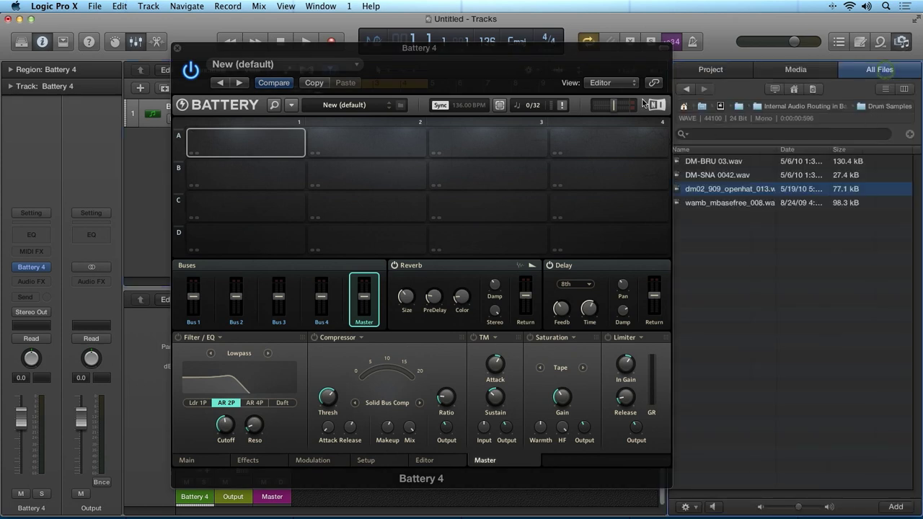
{"action": "left_click_drag", "start_coordinate": [605, 63], "coordinate": [546, 74]}
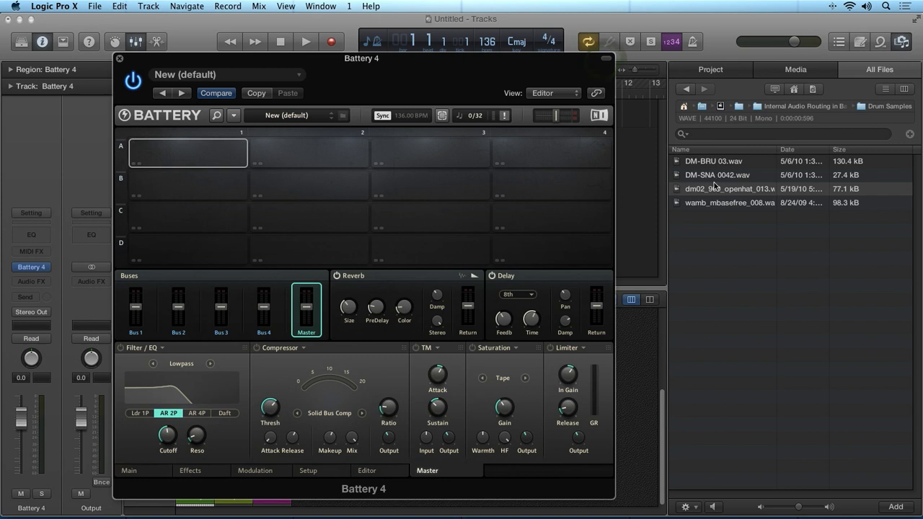
- Load wamb_mbasefree_008 into cell A1 and dm02_909_openhat_013 into A2, then start playback
{"action": "left_click", "coordinate": [707, 206]}
{"action": "left_click", "coordinate": [718, 204]}
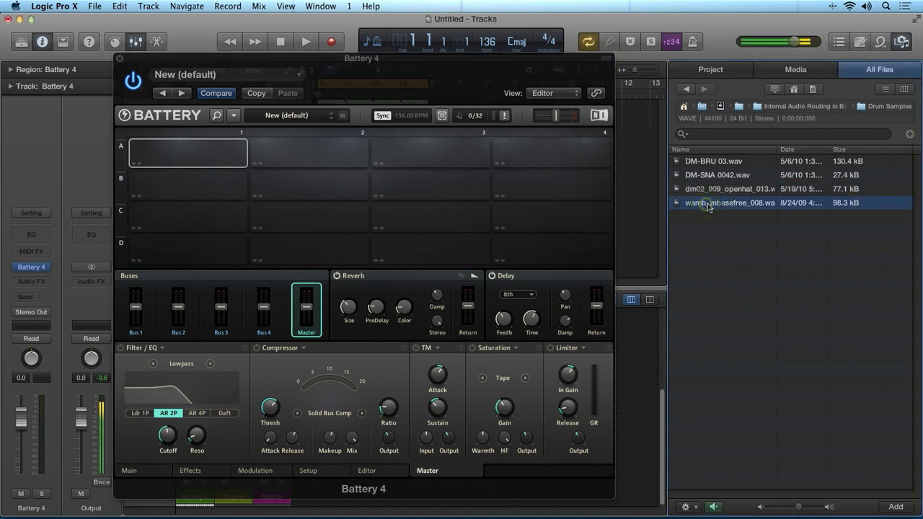
{"action": "left_click_drag", "start_coordinate": [722, 207], "coordinate": [177, 161]}
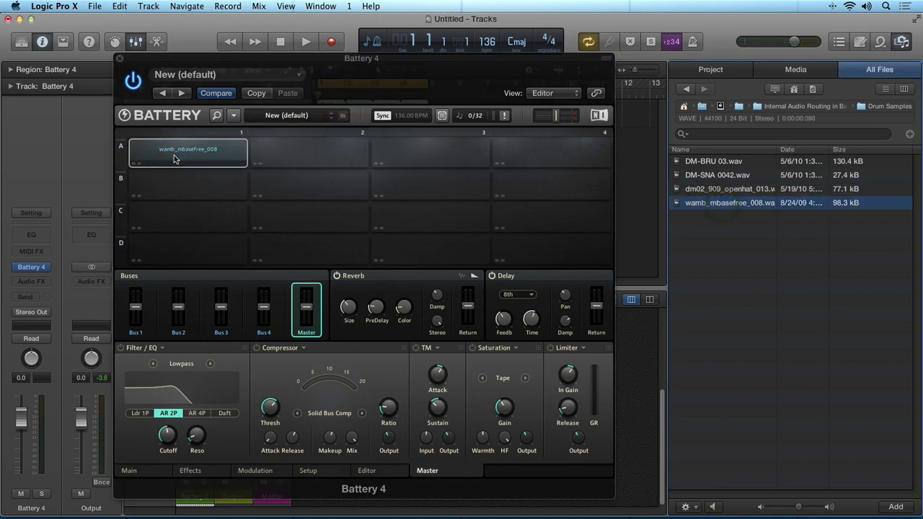
{"action": "left_click", "coordinate": [687, 192]}
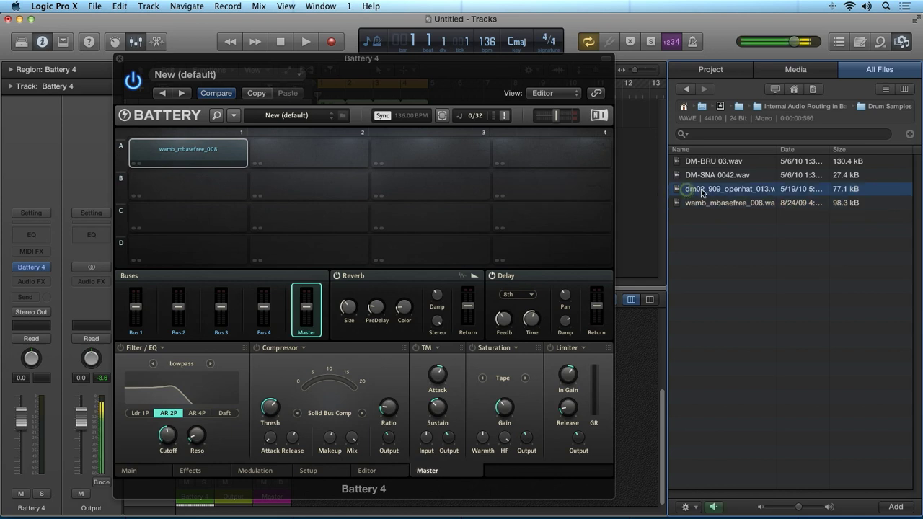
{"action": "left_click_drag", "start_coordinate": [718, 192], "coordinate": [289, 157]}
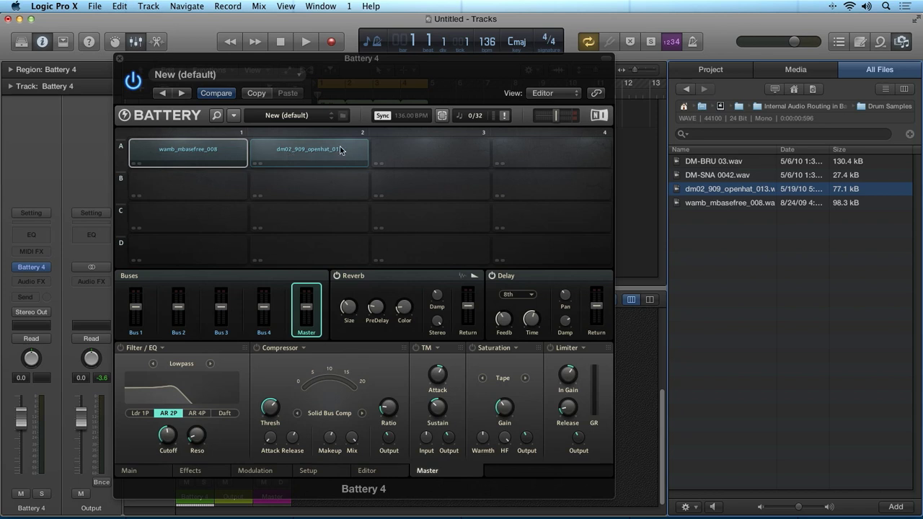
{"action": "key", "text": "space"}
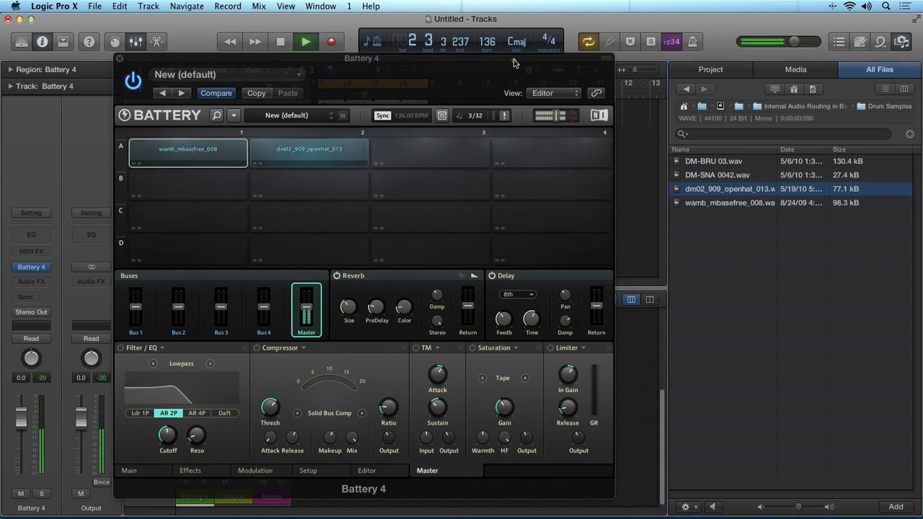
- Move the Battery window right, stop playback, and inspect cell A1's options without changes
{"action": "left_click_drag", "start_coordinate": [515, 61], "coordinate": [735, 49]}
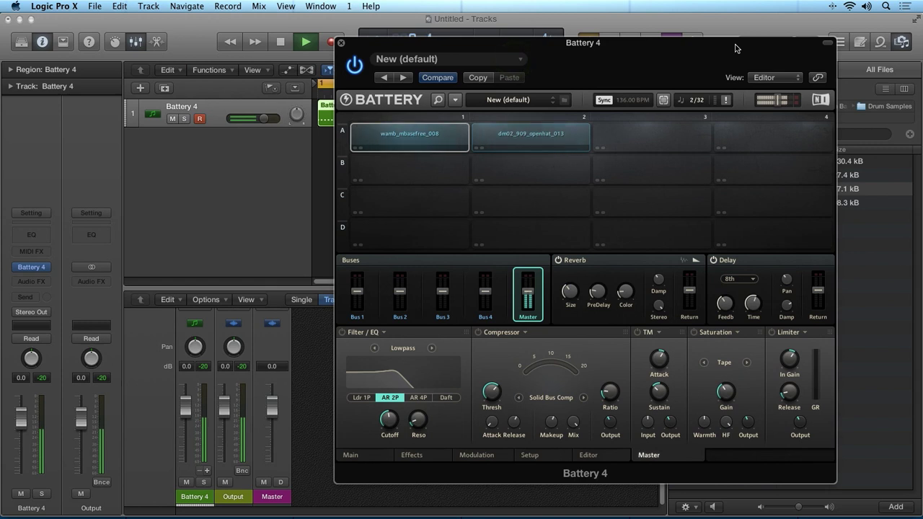
{"action": "key", "text": "space"}
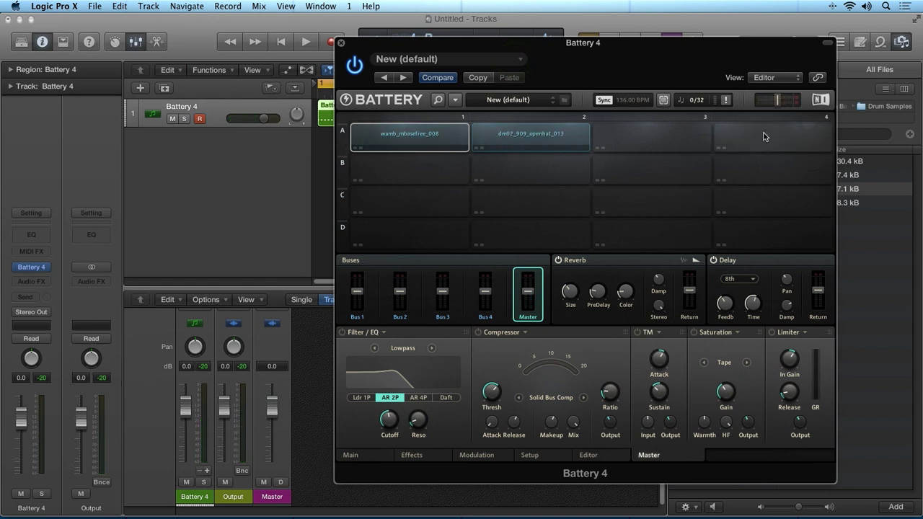
{"action": "right_click", "coordinate": [443, 136]}
{"action": "mouse_move", "coordinate": [486, 262]}
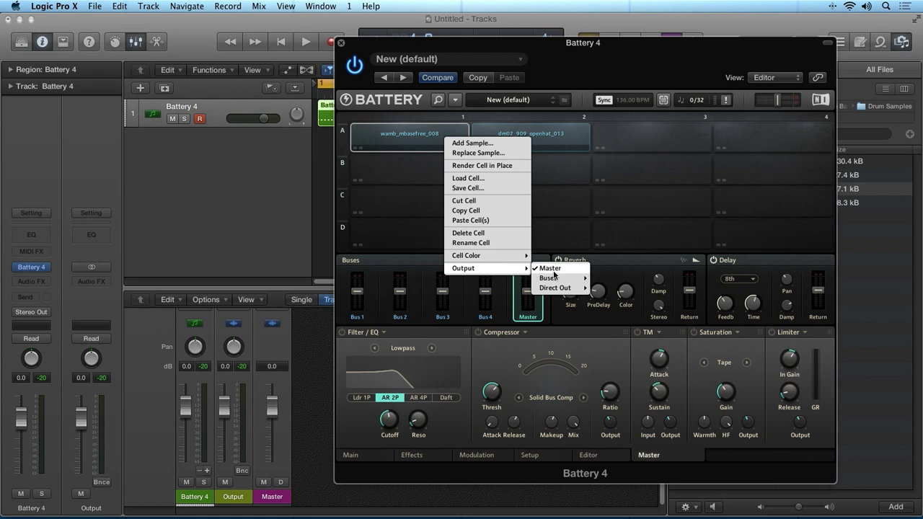
{"action": "left_click", "coordinate": [559, 316]}
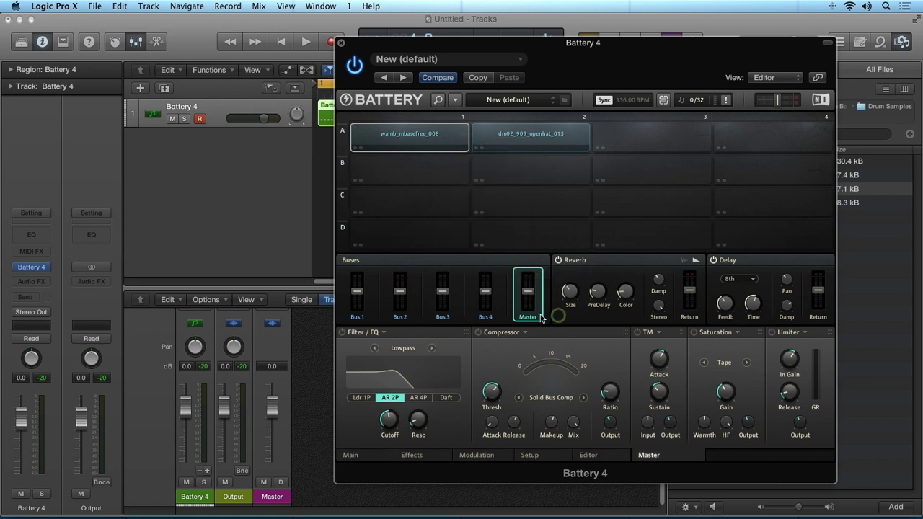
- Inspect the Master bus output options unchanged, then bring up the SimpleMind Free signal-flow map
{"action": "right_click", "coordinate": [536, 318]}
{"action": "mouse_move", "coordinate": [557, 323]}
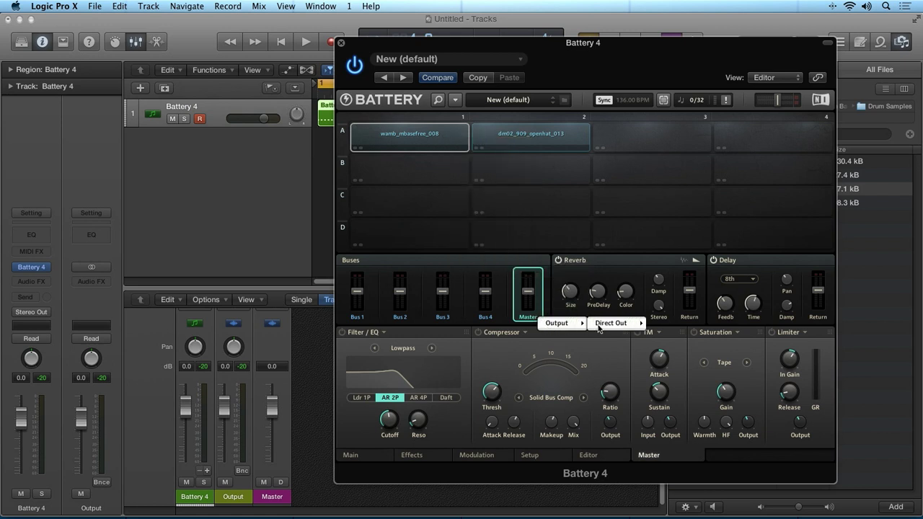
{"action": "mouse_move", "coordinate": [601, 328]}
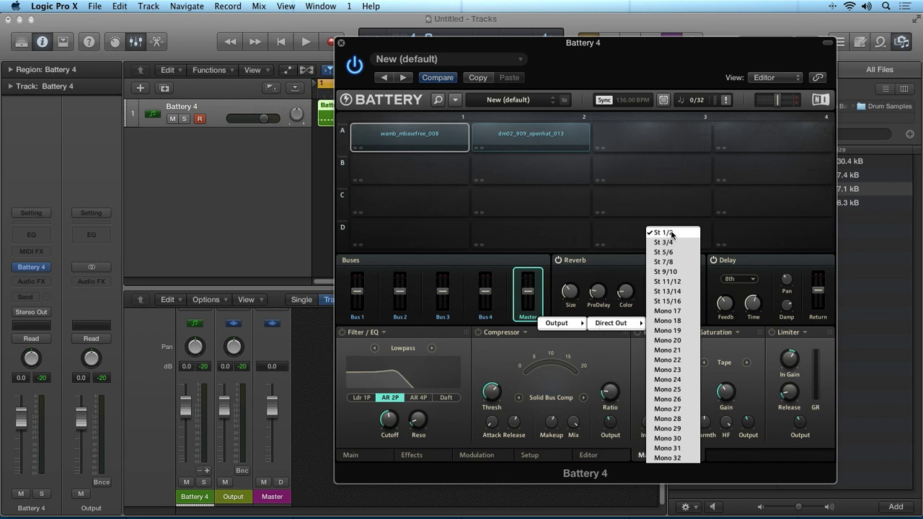
{"action": "left_click", "coordinate": [492, 346]}
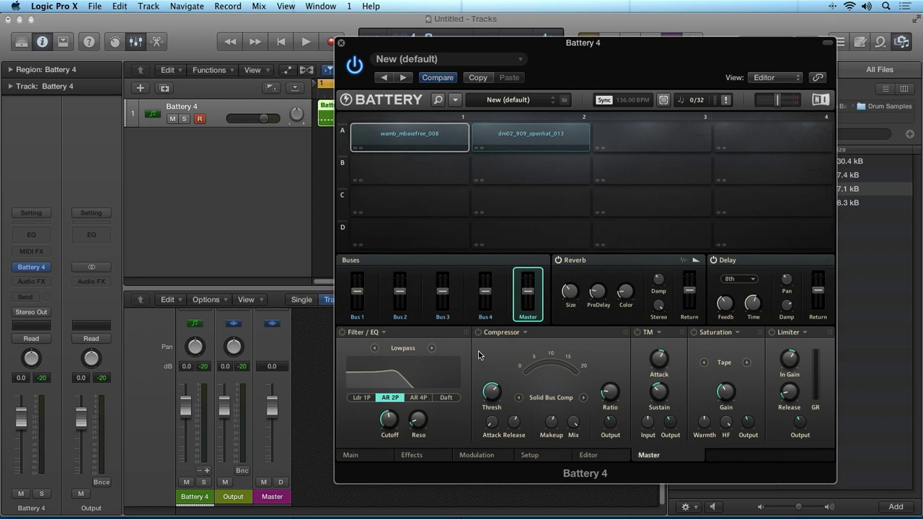
{"action": "left_click", "coordinate": [797, 473]}
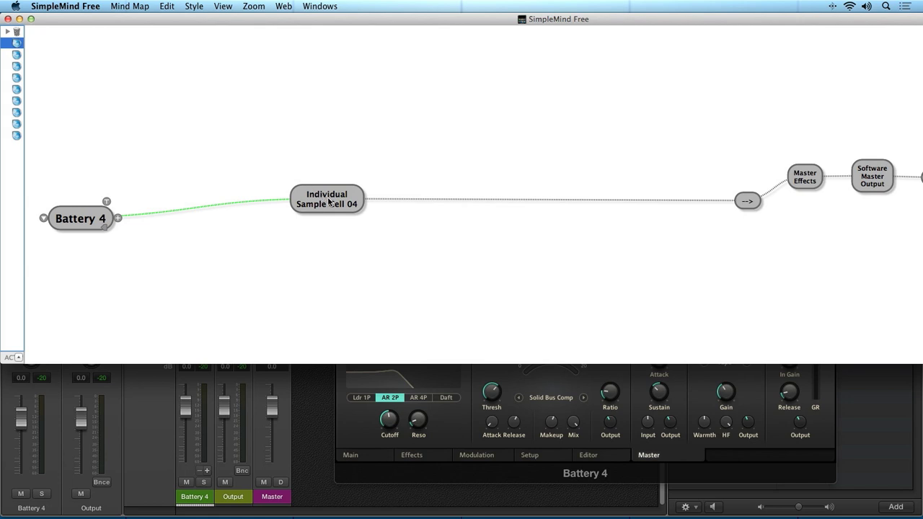
- Scroll the map along the chain from Individual Sample Cell 04 to Speakers, then return to Logic
{"action": "scroll", "coordinate": [328, 201], "scroll_direction": "right", "scroll_amount": 10}
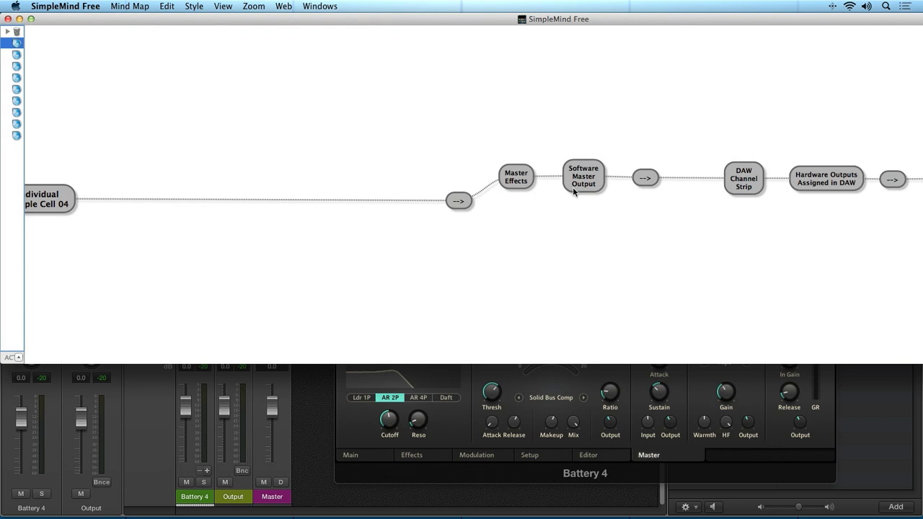
{"action": "scroll", "coordinate": [574, 190], "scroll_direction": "right", "scroll_amount": 5}
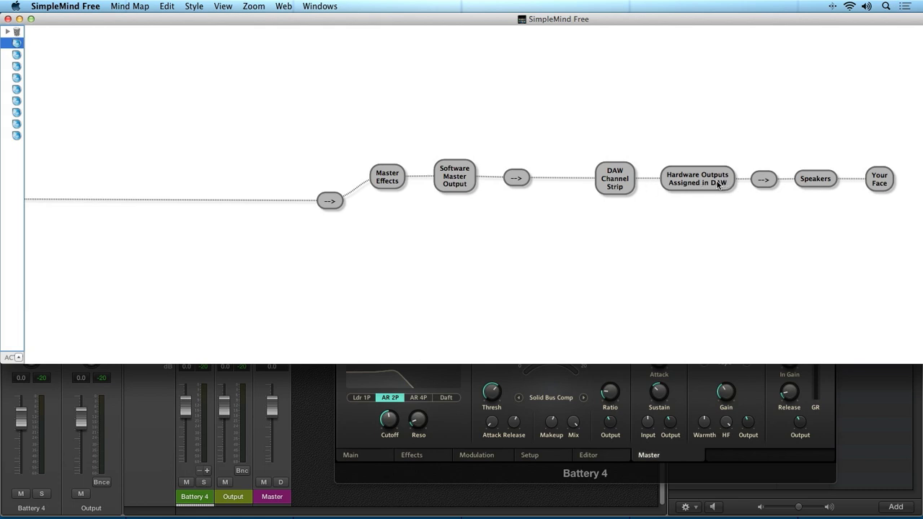
{"action": "left_click", "coordinate": [322, 487]}
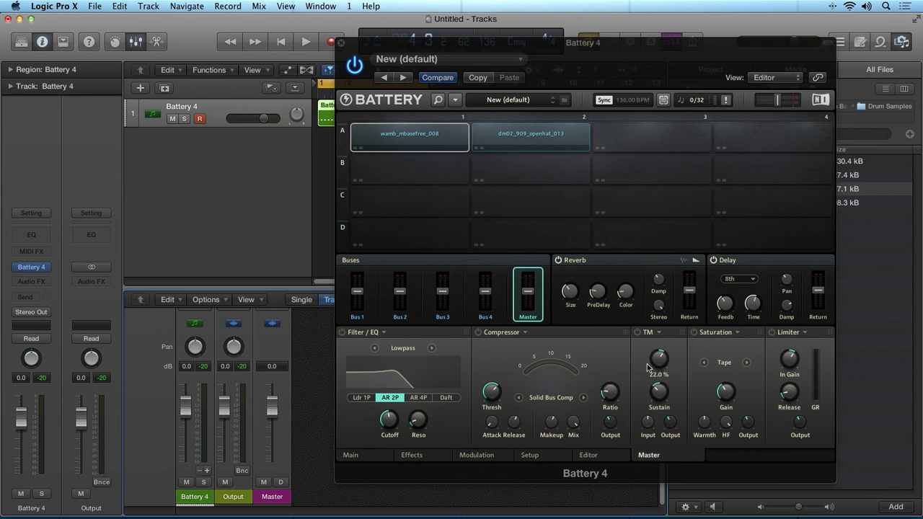
- On the per-cell Effects page, enable cell A1's Compressor and set its mode to Pro
{"action": "left_click", "coordinate": [413, 455]}
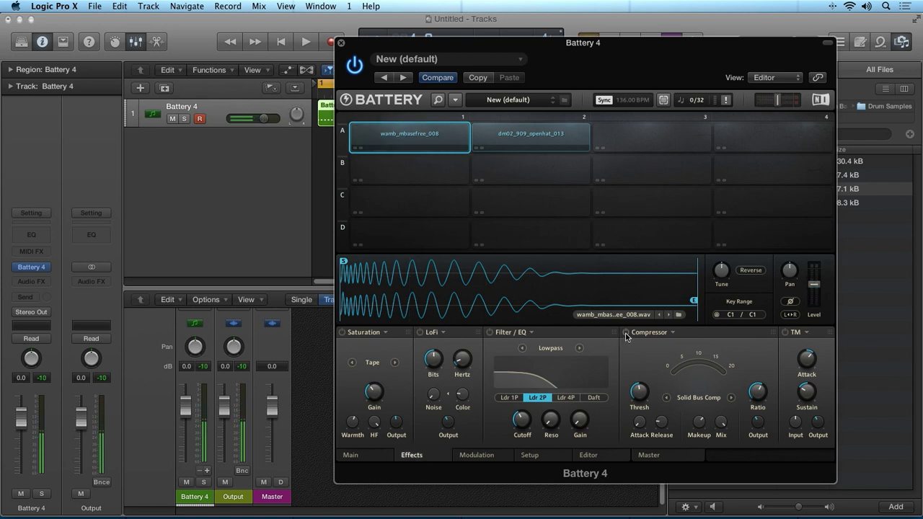
{"action": "left_click", "coordinate": [627, 332]}
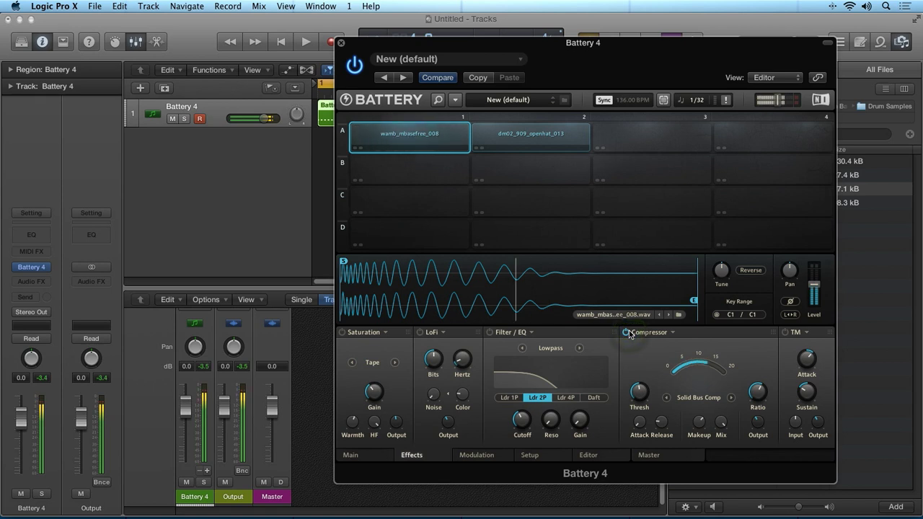
{"action": "left_click", "coordinate": [731, 398]}
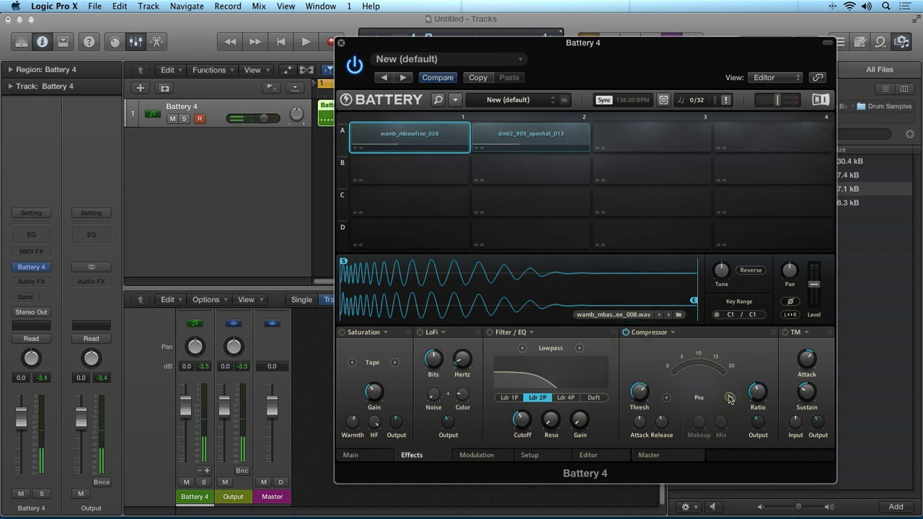
{"action": "left_click", "coordinate": [730, 398]}
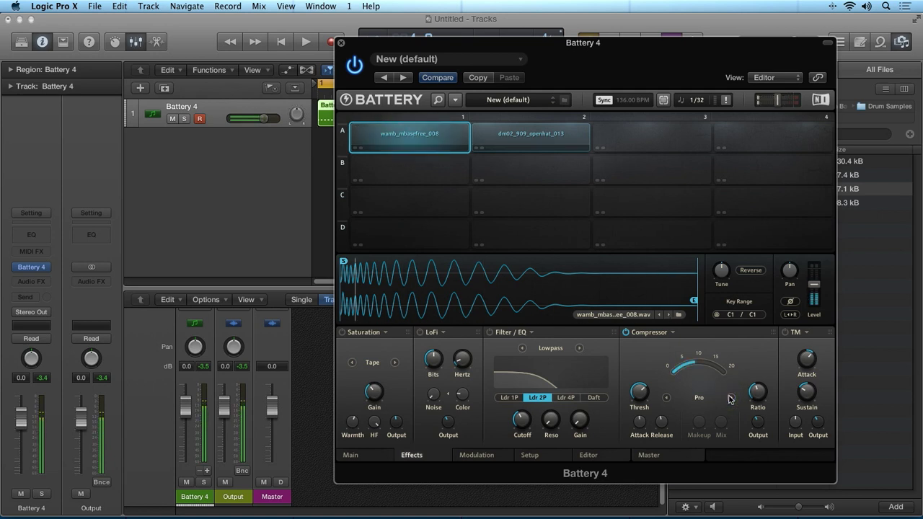
- Enable TM on the open-hat cell A2 with Attack at -100%, stop playback, return to Master
{"action": "left_click", "coordinate": [525, 137]}
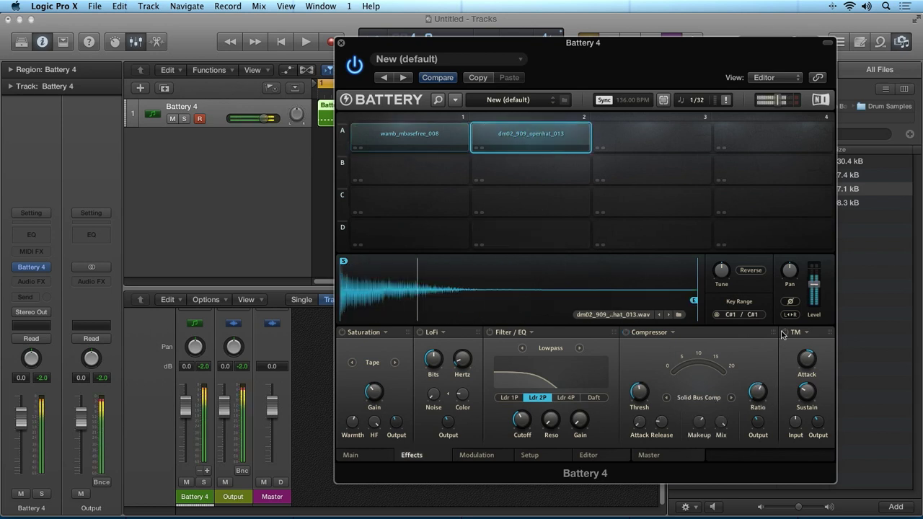
{"action": "left_click", "coordinate": [785, 333]}
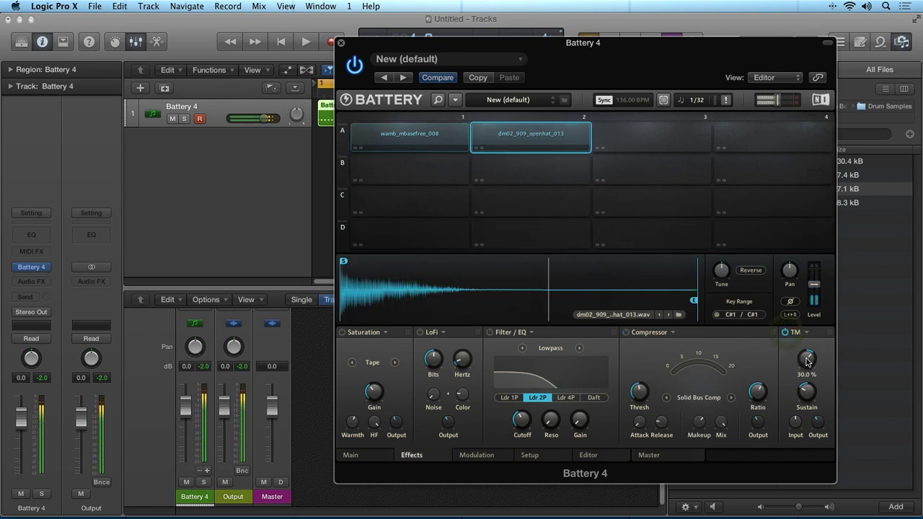
{"action": "left_click_drag", "start_coordinate": [808, 362], "coordinate": [809, 450]}
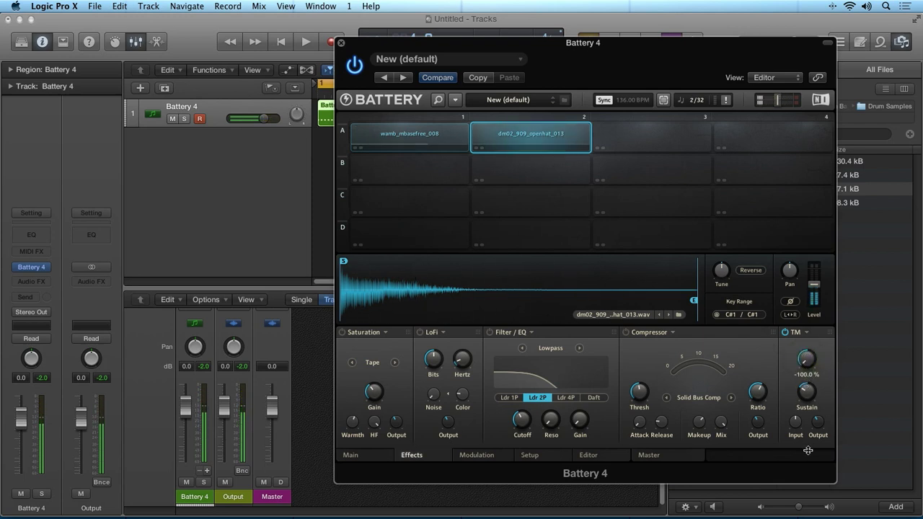
{"action": "mouse_move", "coordinate": [805, 395]}
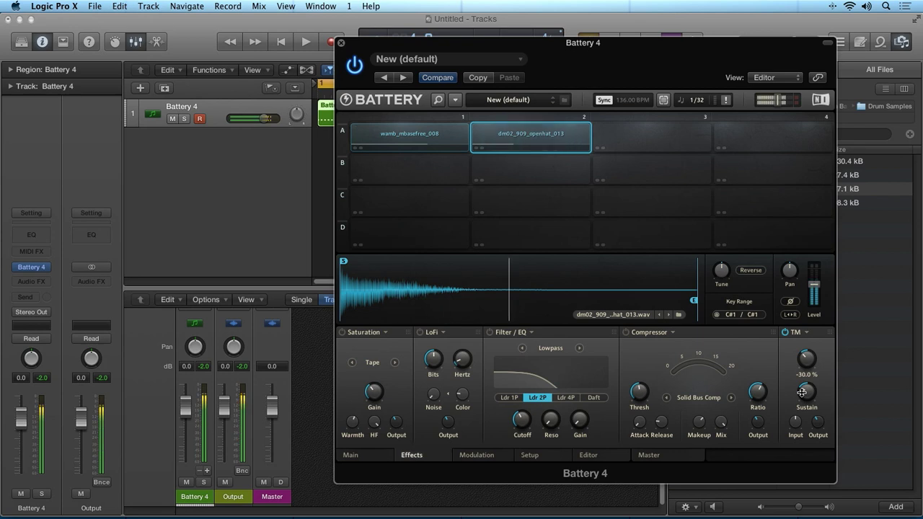
{"action": "key", "text": "space"}
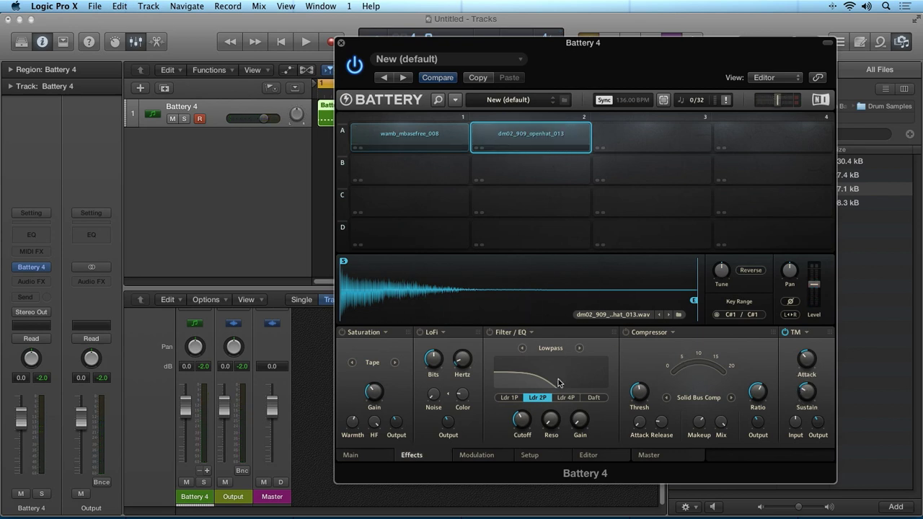
{"action": "left_click", "coordinate": [641, 459]}
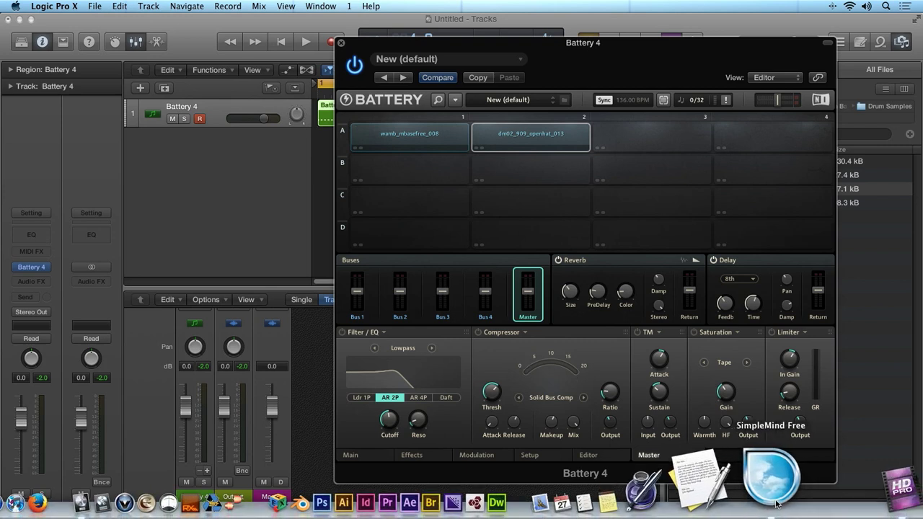
{"action": "left_click", "coordinate": [777, 503]}
{"action": "left_click", "coordinate": [15, 55]}
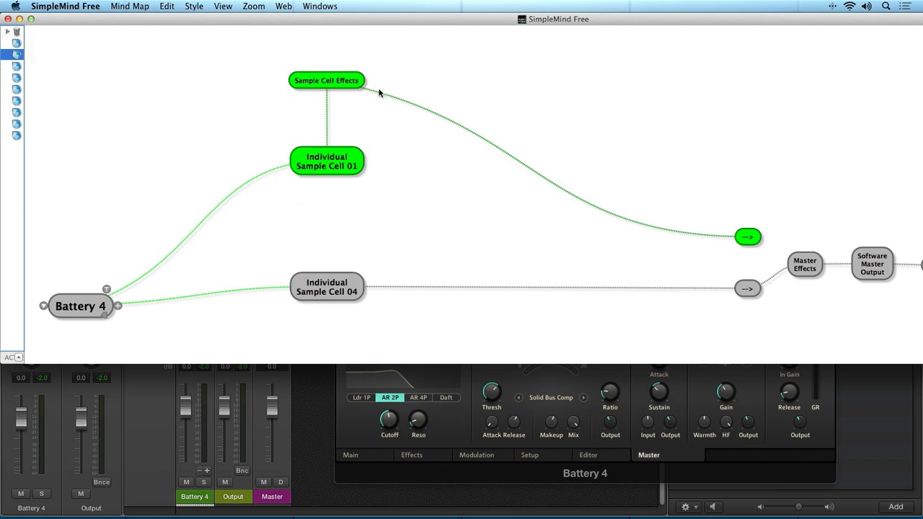
{"action": "scroll", "coordinate": [700, 233], "scroll_direction": "right", "scroll_amount": 5}
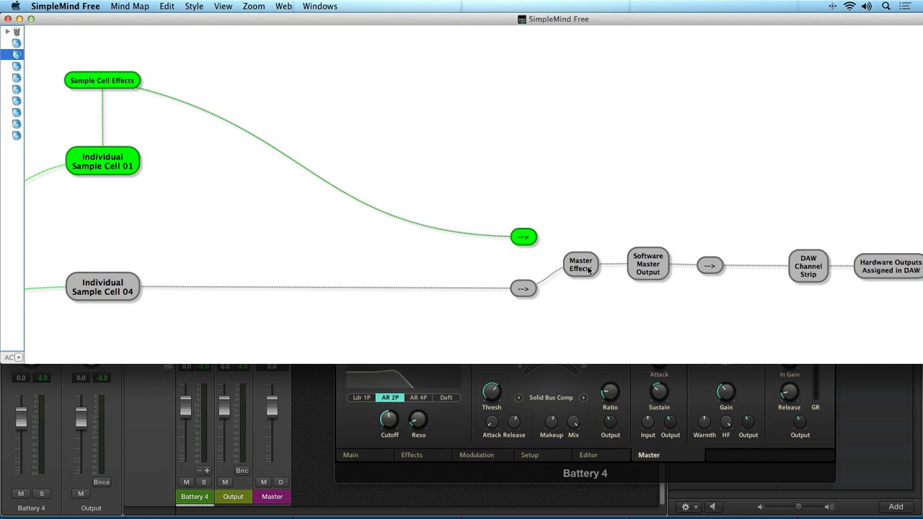
{"action": "left_click", "coordinate": [374, 503]}
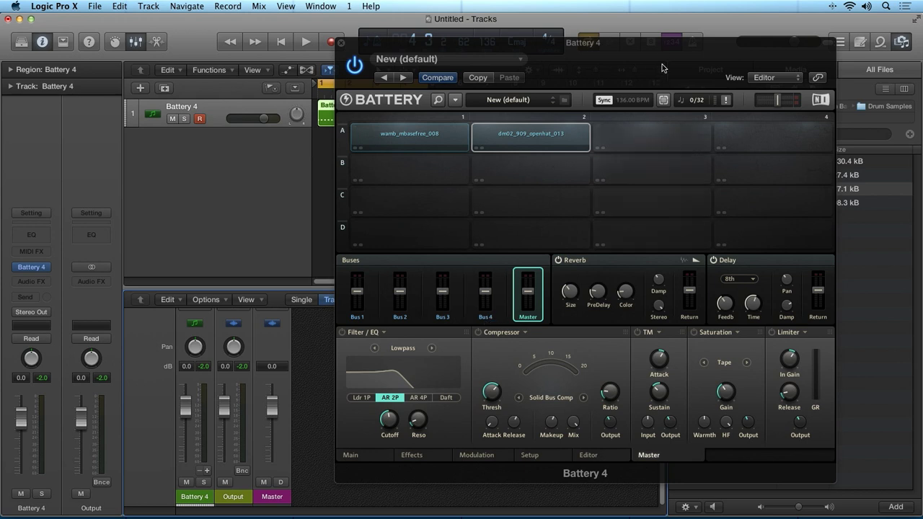
- Load DM-SNA 0042.wav into cell A3 and DM-BRU 03 into cell A4, auditioning them
{"action": "left_click_drag", "start_coordinate": [655, 43], "coordinate": [441, 49]}
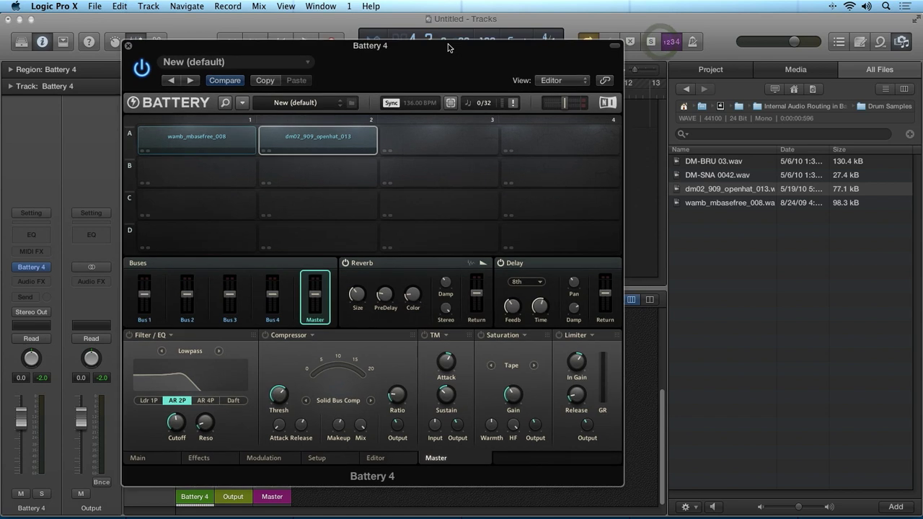
{"action": "left_click_drag", "start_coordinate": [698, 175], "coordinate": [435, 142]}
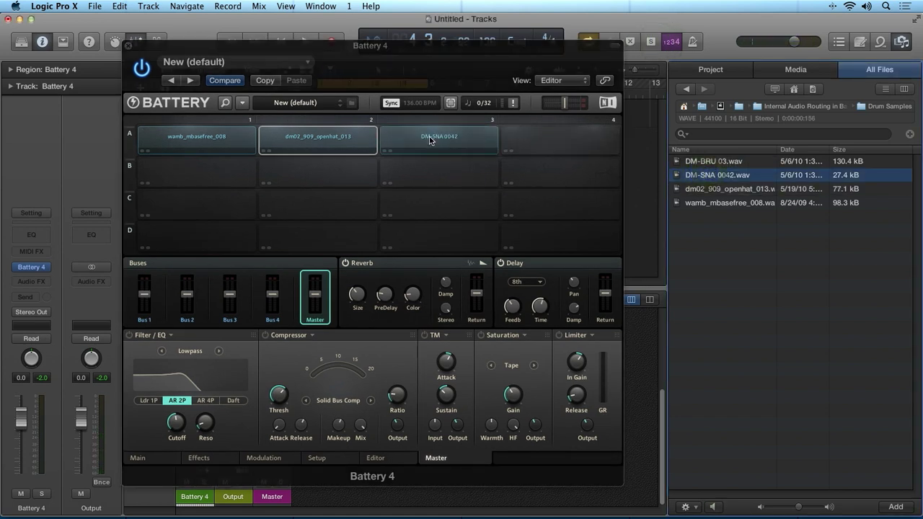
{"action": "left_click", "coordinate": [435, 141]}
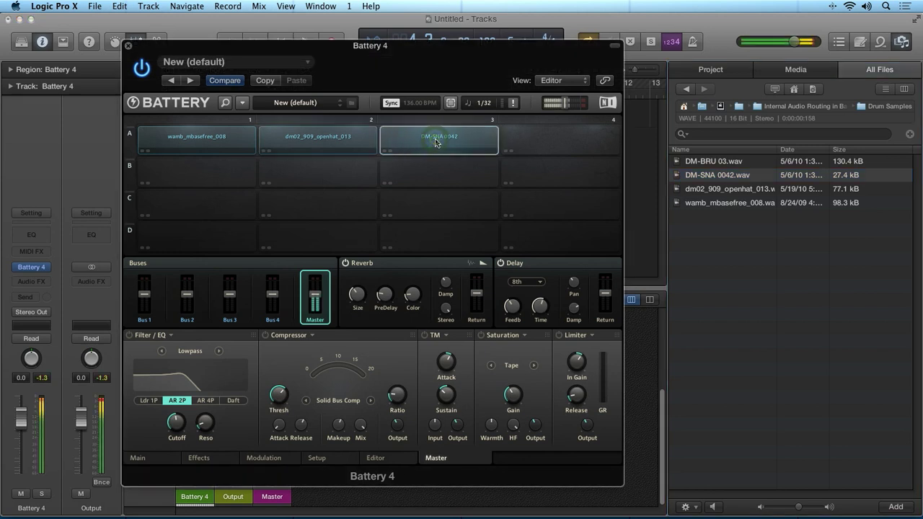
{"action": "left_click_drag", "start_coordinate": [715, 163], "coordinate": [548, 140]}
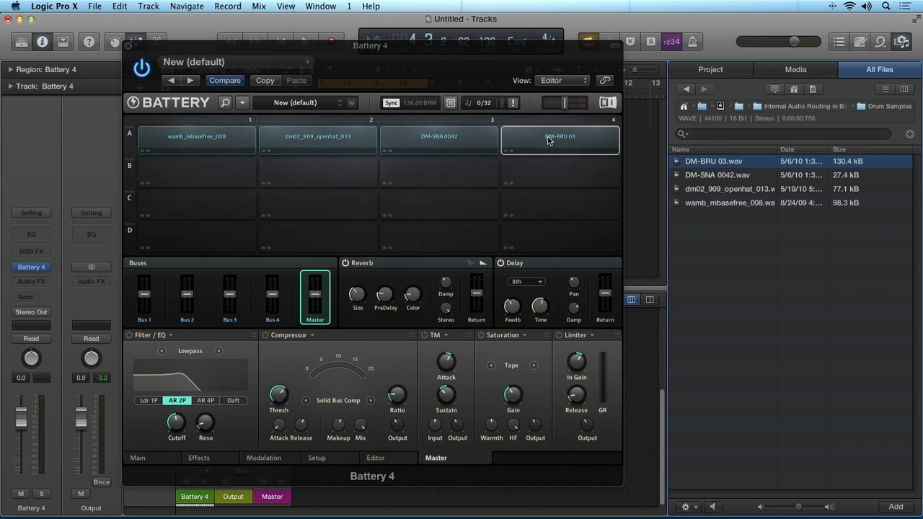
{"action": "left_click", "coordinate": [548, 140]}
{"action": "left_click", "coordinate": [461, 140]}
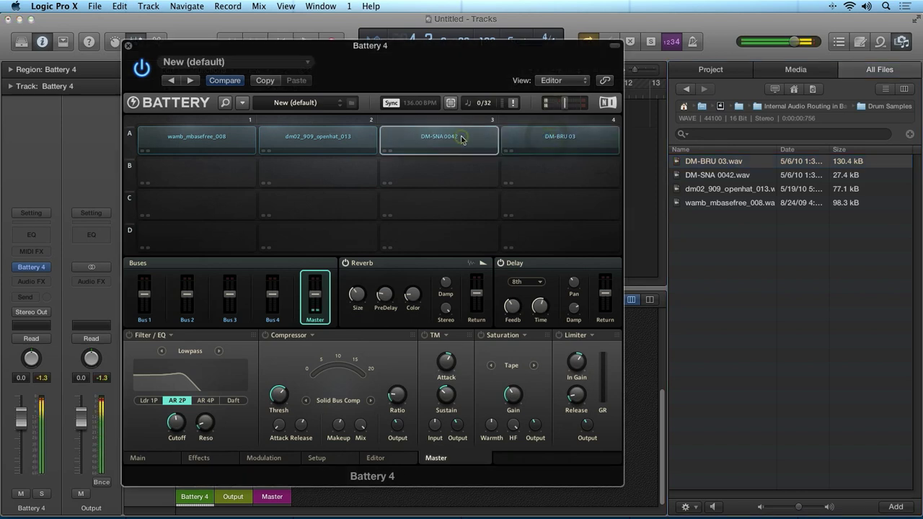
- Play and audition the four-cell kit, then return to Battery's Master mixer and effects page
{"action": "left_click", "coordinate": [517, 142]}
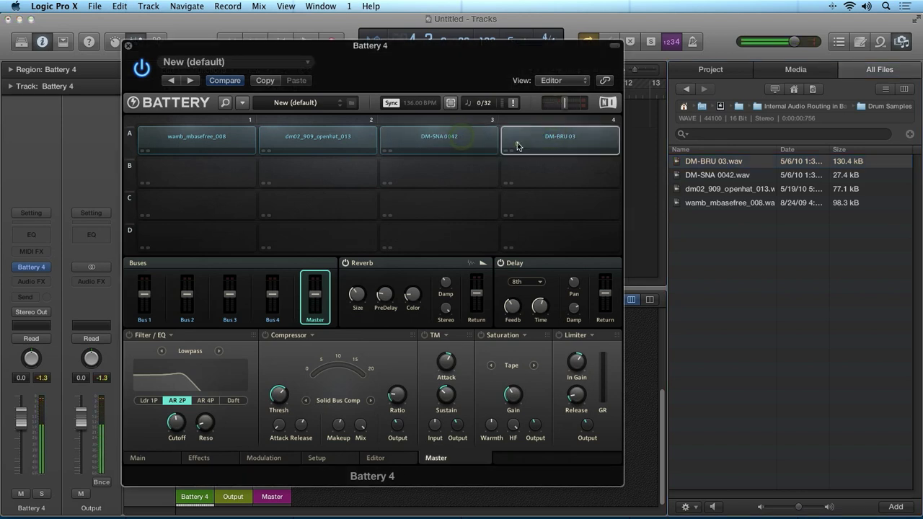
{"action": "left_click", "coordinate": [161, 456]}
{"action": "left_click", "coordinate": [225, 141]}
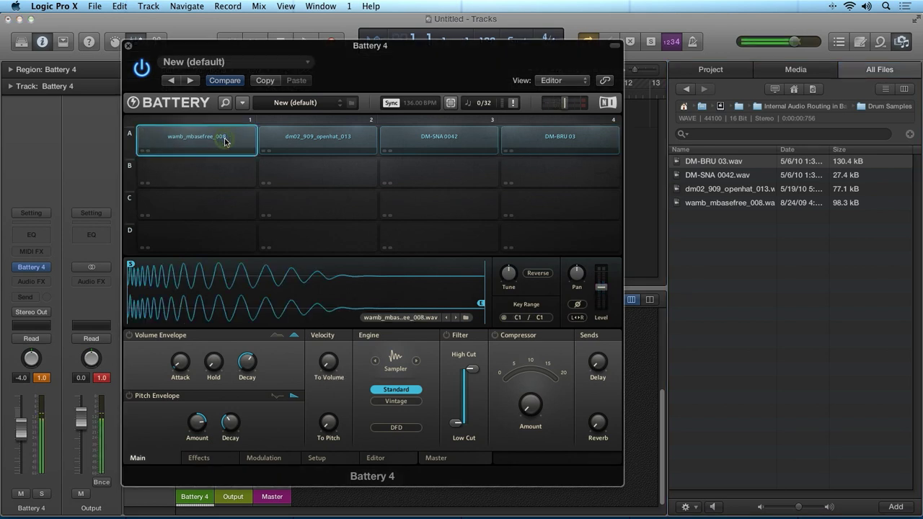
{"action": "key", "text": "space"}
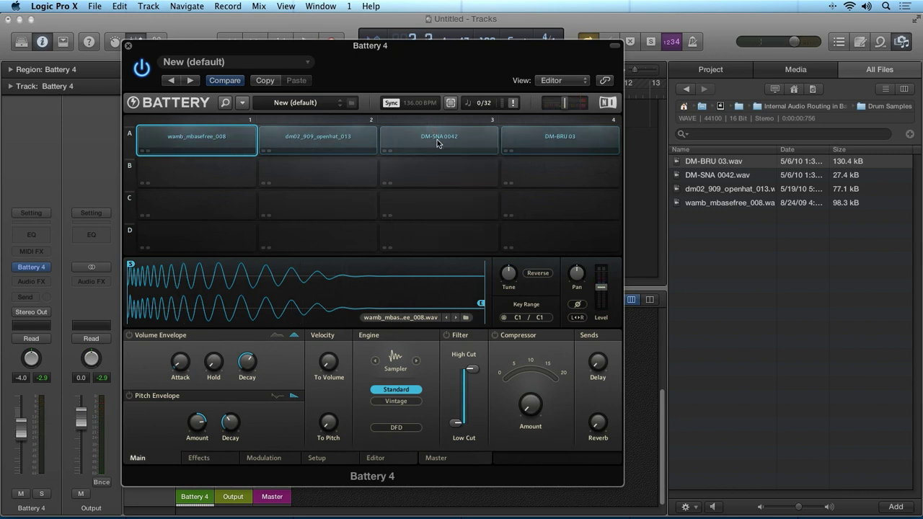
{"action": "left_click", "coordinate": [508, 147]}
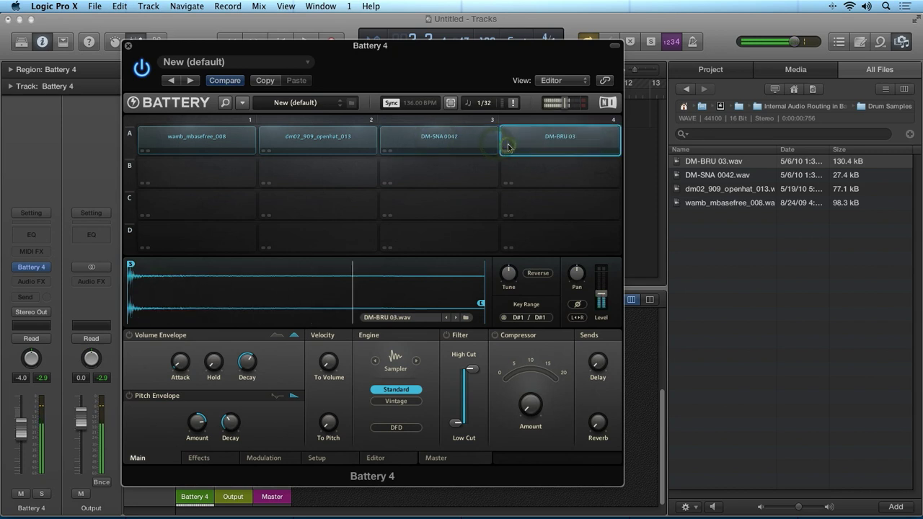
{"action": "left_click", "coordinate": [437, 459]}
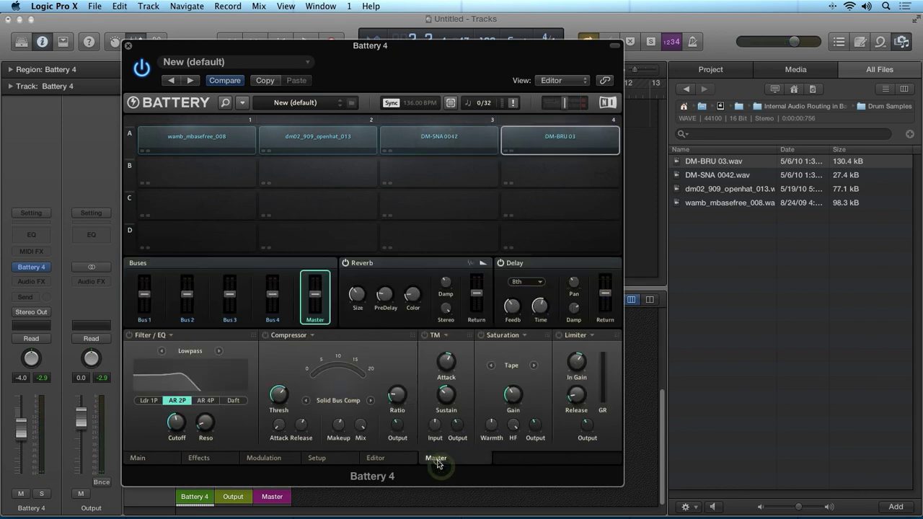
{"action": "right_click", "coordinate": [458, 141]}
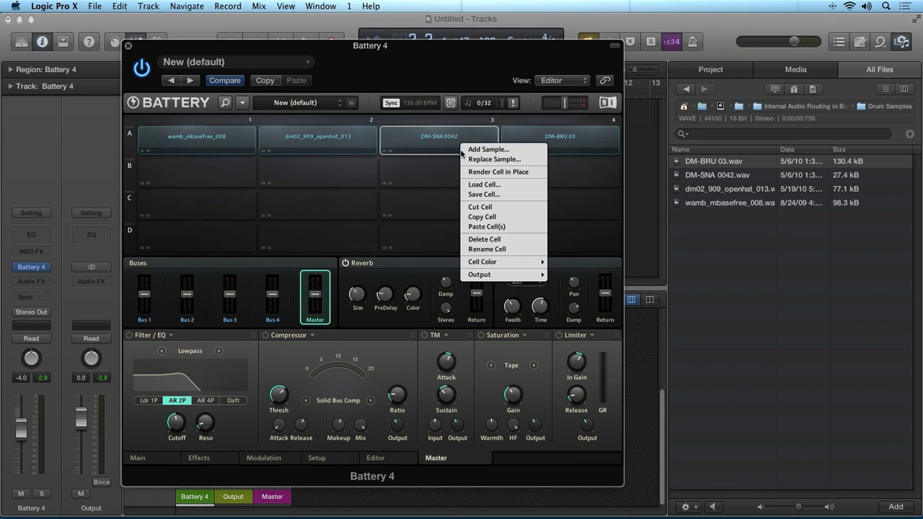
{"action": "mouse_move", "coordinate": [488, 263]}
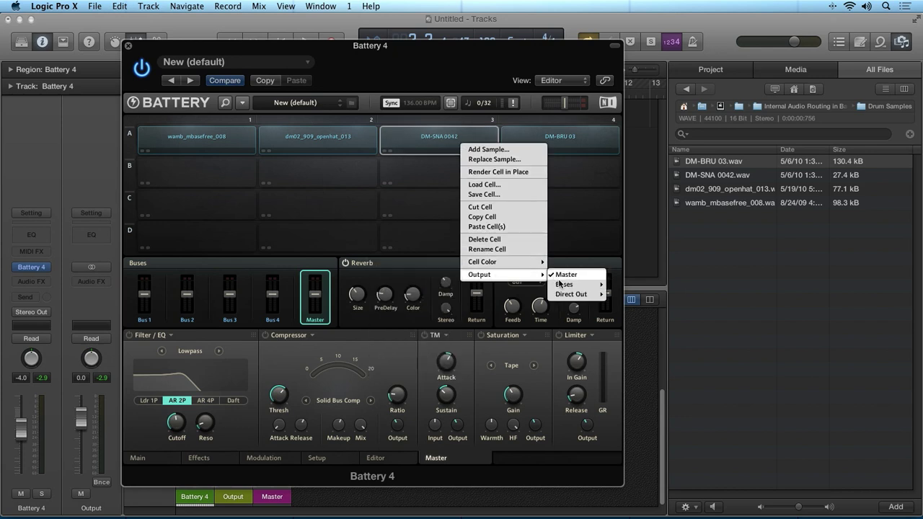
{"action": "mouse_move", "coordinate": [567, 286]}
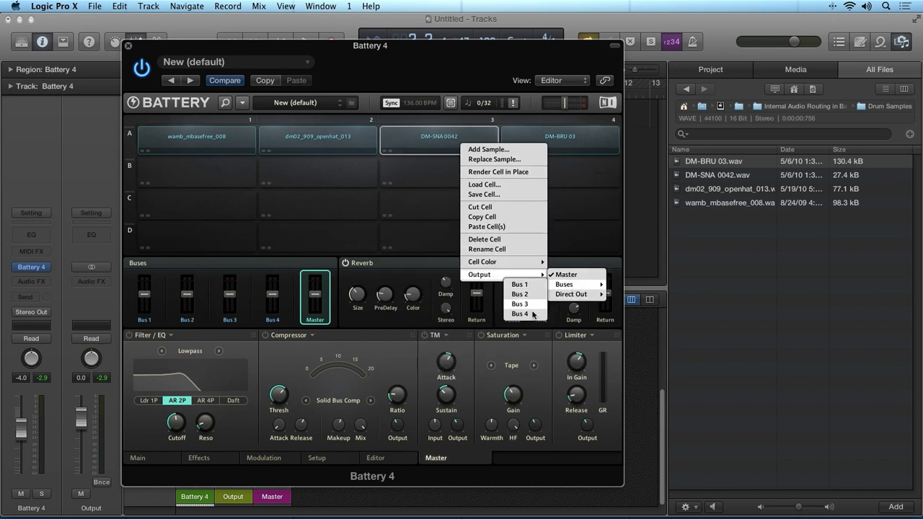
{"action": "left_click", "coordinate": [541, 355]}
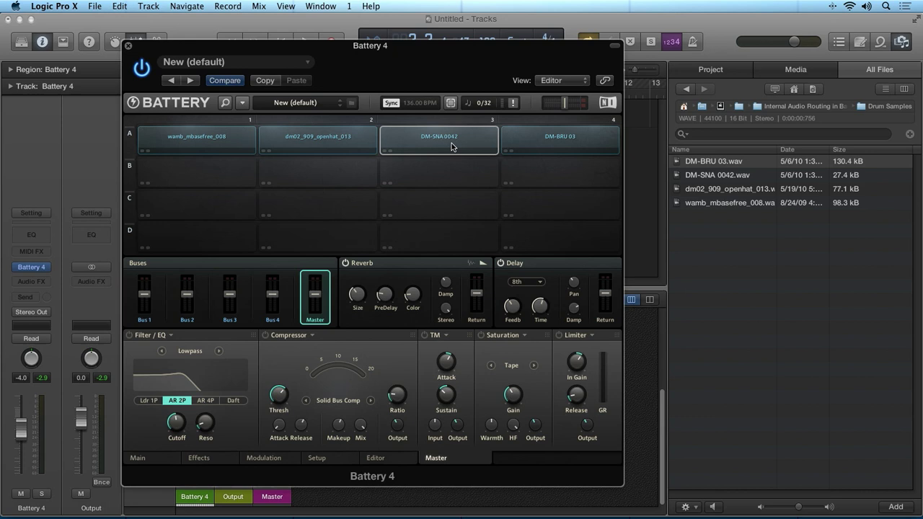
- Select the DM-SNA 0042 and DM-BRU 03 cells and route them to Bus 1
{"action": "left_click", "coordinate": [527, 144], "text": "shift"}
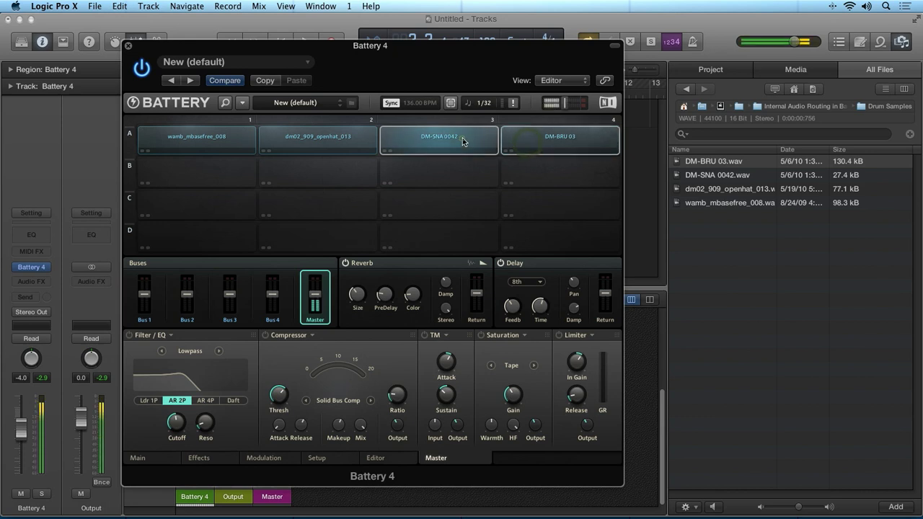
{"action": "left_click_drag", "start_coordinate": [463, 138], "coordinate": [147, 296]}
{"action": "left_click", "coordinate": [188, 299]}
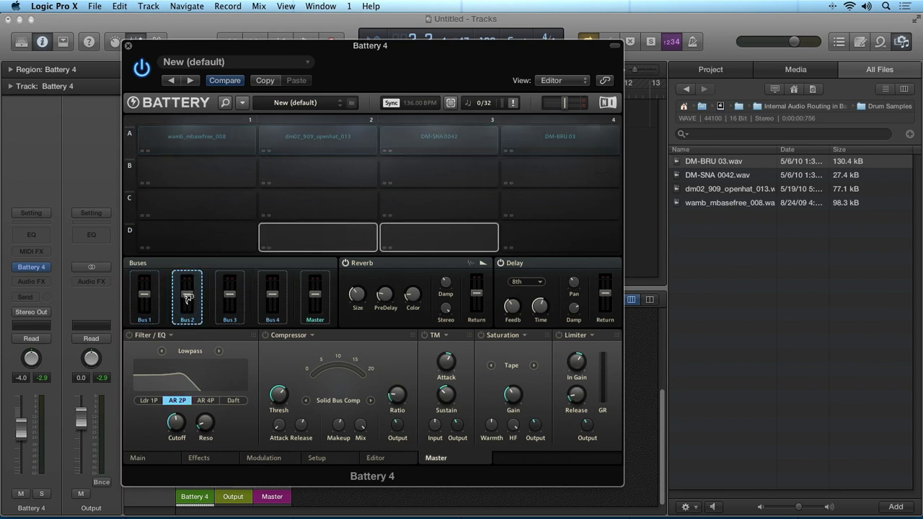
{"action": "left_click", "coordinate": [145, 303]}
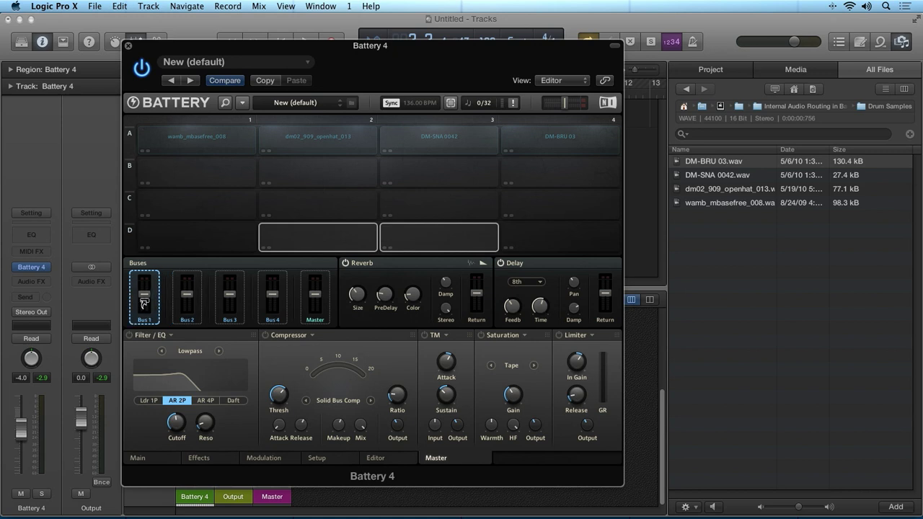
{"action": "left_click", "coordinate": [144, 303]}
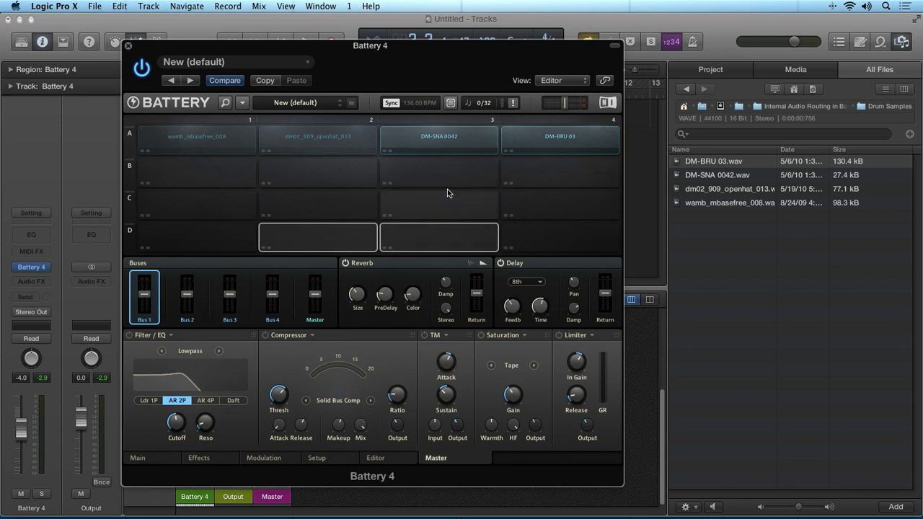
- Audition DM-SNA 0042 and check which cells feed the Master bus and Bus 1
{"action": "left_click", "coordinate": [431, 138]}
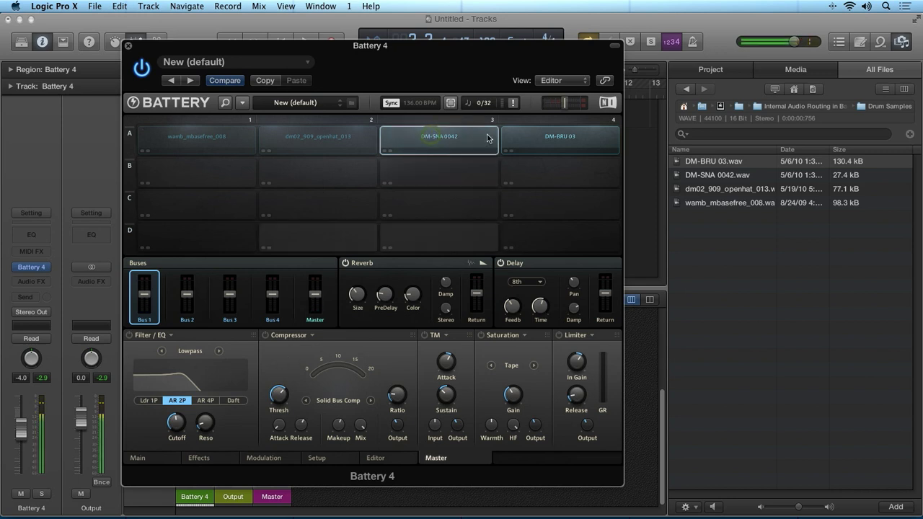
{"action": "left_click", "coordinate": [465, 144]}
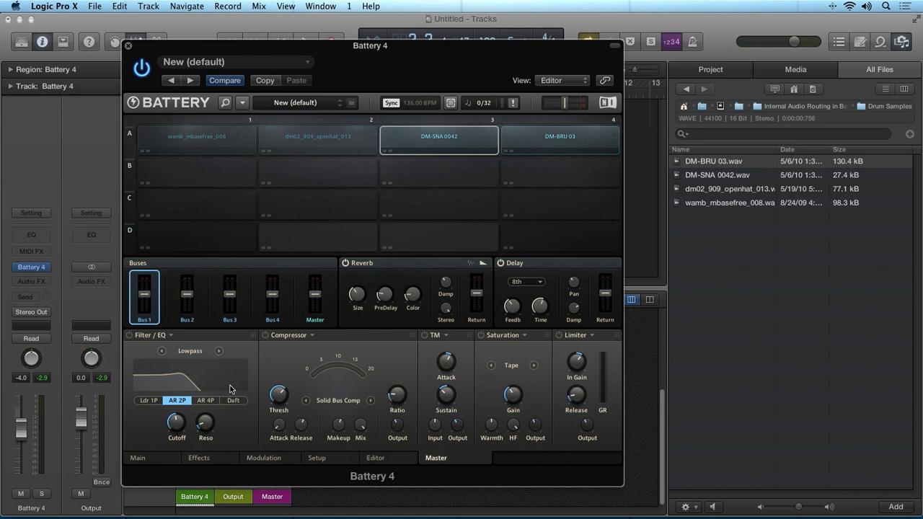
{"action": "left_click", "coordinate": [320, 322]}
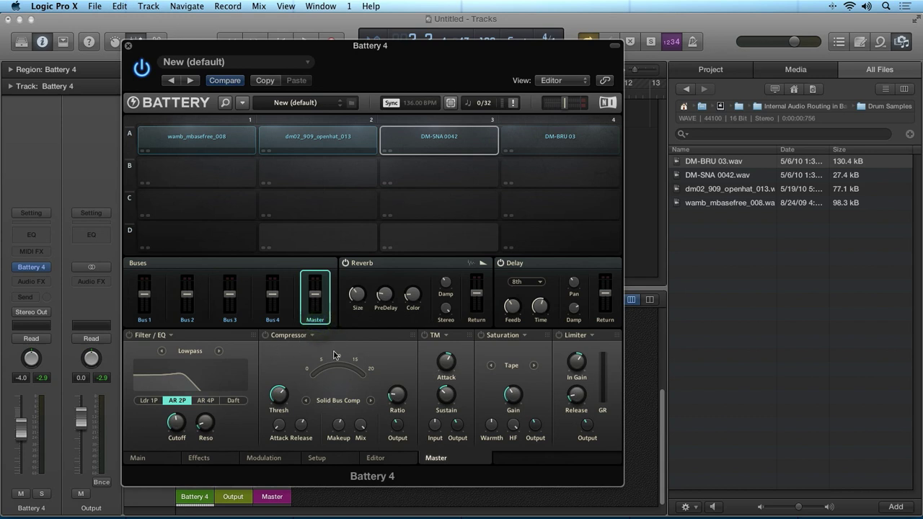
{"action": "left_click", "coordinate": [145, 322]}
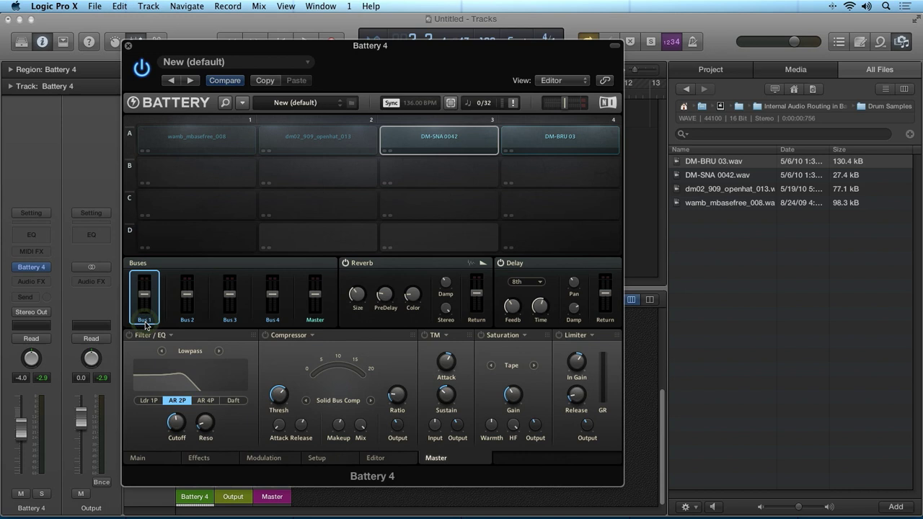
{"action": "left_click", "coordinate": [265, 337]}
{"action": "left_click", "coordinate": [311, 327]}
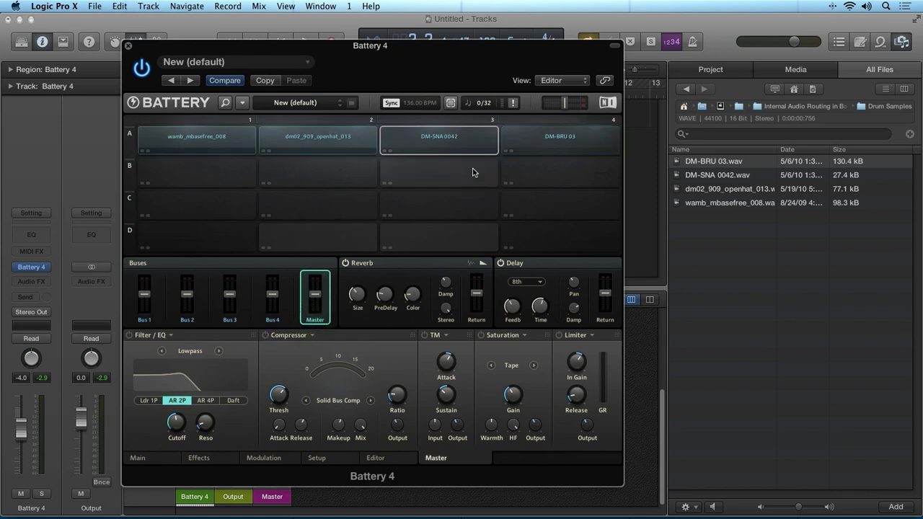
- Start playback and set the Bus 1 fader to -0.9 dB
{"action": "key", "text": "space"}
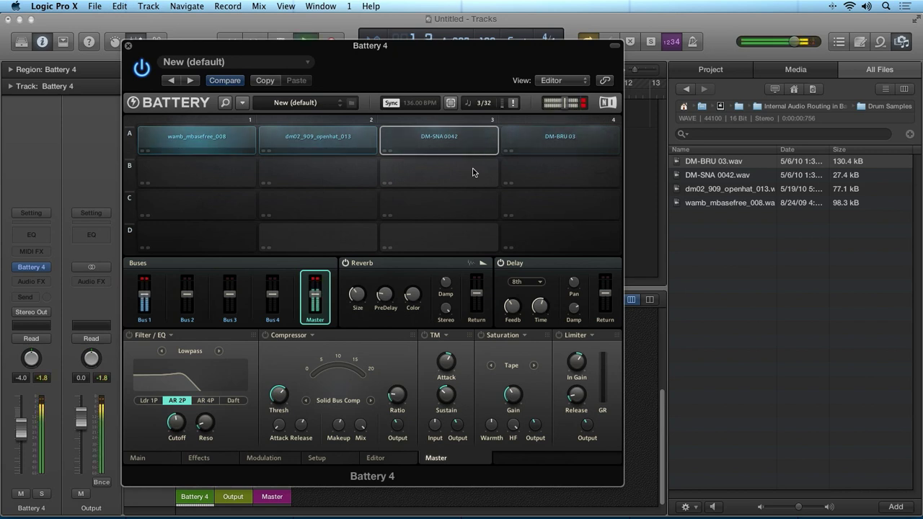
{"action": "left_click", "coordinate": [145, 293]}
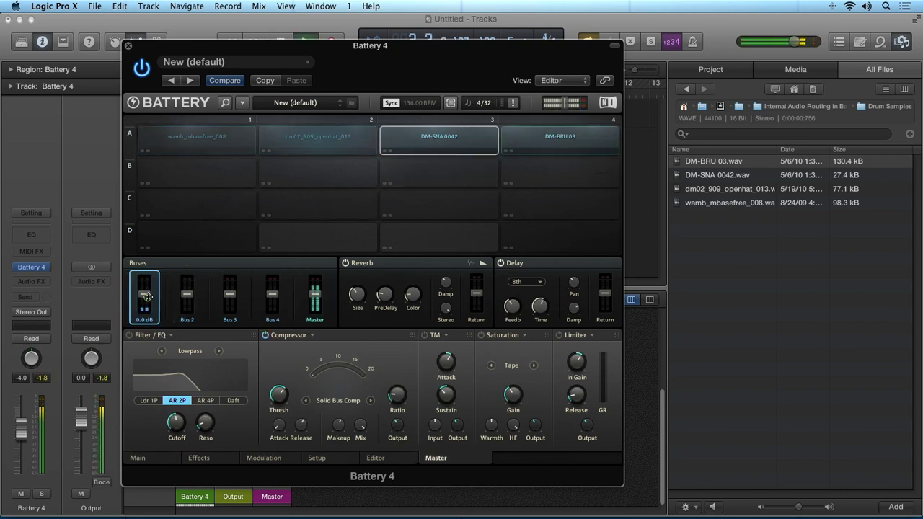
{"action": "mouse_move", "coordinate": [145, 294]}
{"action": "left_mouse_down"}
{"action": "mouse_move", "coordinate": [145, 318]}
{"action": "mouse_move", "coordinate": [147, 297]}
{"action": "left_mouse_up"}
- Raise the DM-BRU 03 cell's Level on Battery's Main page to -12.7 dB and stop playback
{"action": "left_click", "coordinate": [534, 151]}
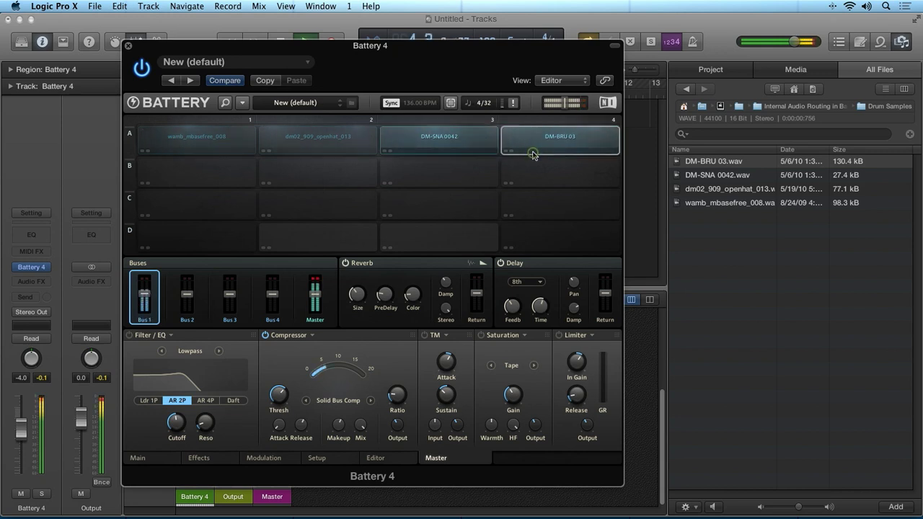
{"action": "left_click", "coordinate": [163, 460]}
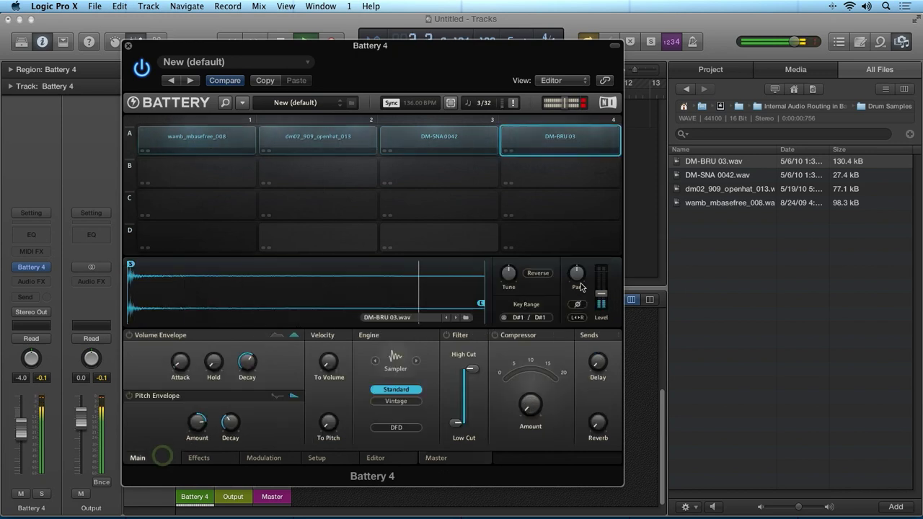
{"action": "mouse_move", "coordinate": [603, 298]}
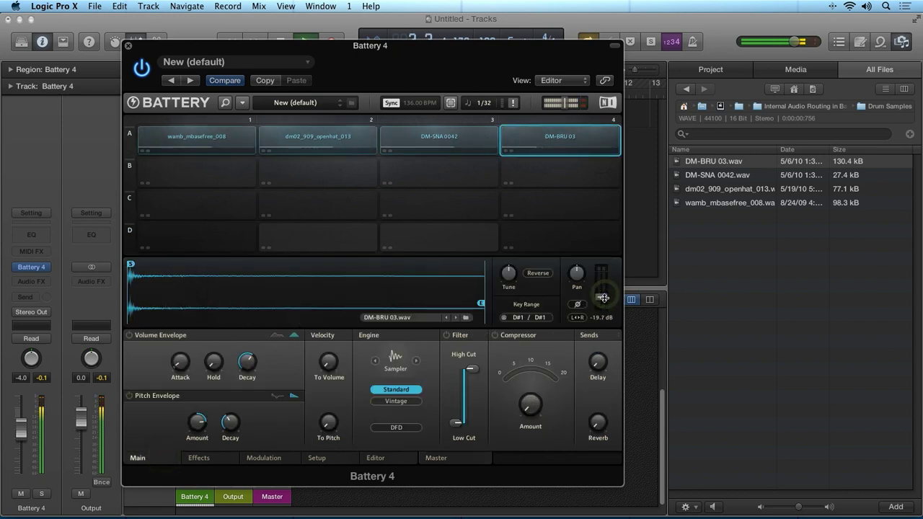
{"action": "left_click_drag", "start_coordinate": [603, 297], "coordinate": [604, 295]}
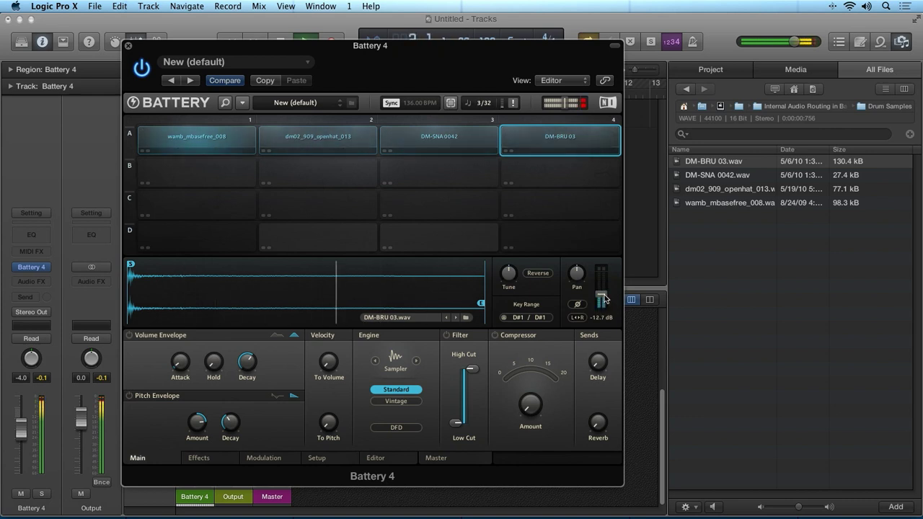
{"action": "key", "text": "space"}
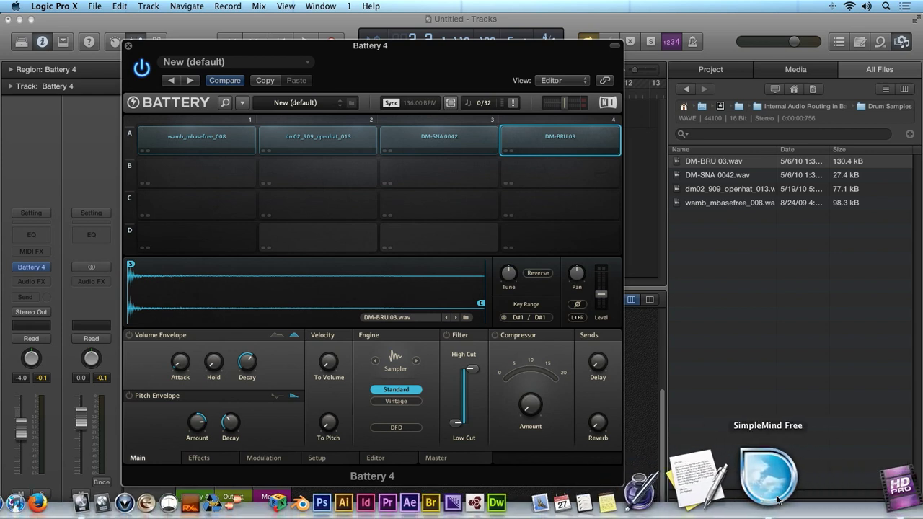
- View the SimpleMind map routing cells 02 and 03 through Bus 01, then return to Logic
{"action": "left_click", "coordinate": [778, 500]}
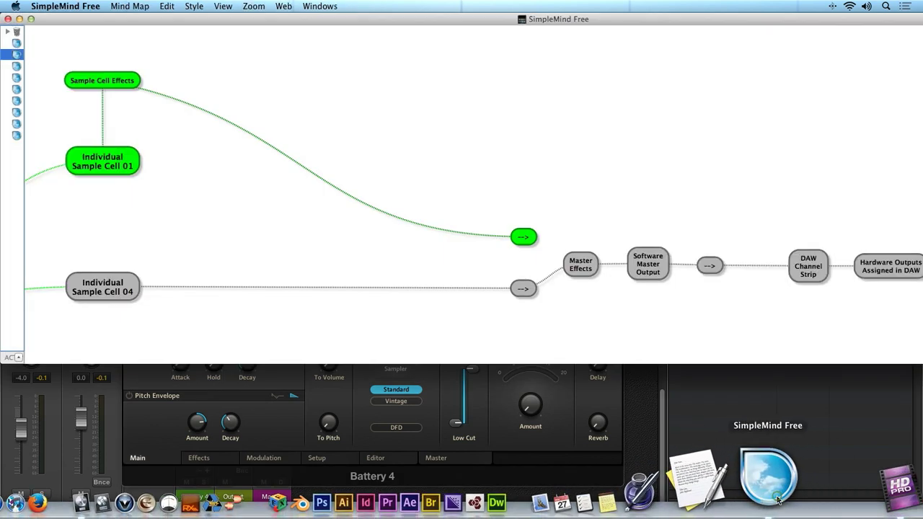
{"action": "left_click", "coordinate": [17, 66]}
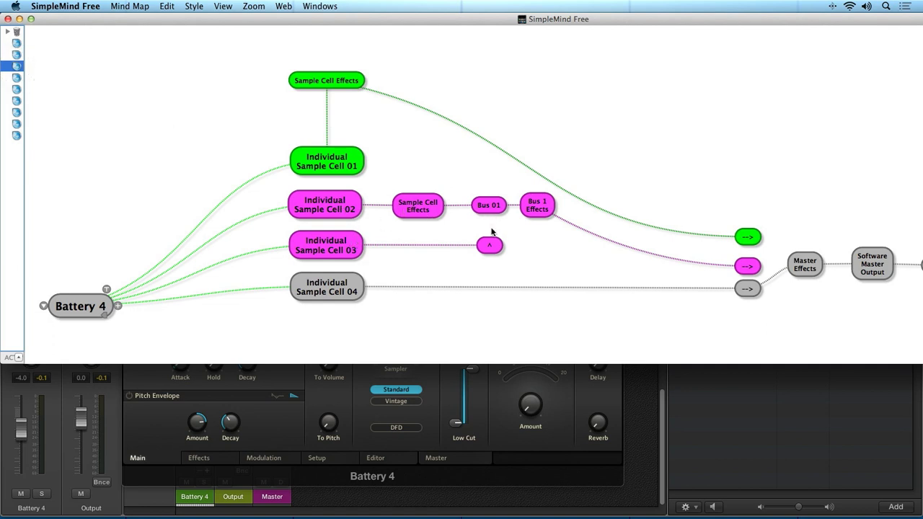
{"action": "scroll", "coordinate": [620, 249], "scroll_direction": "right", "scroll_amount": 6}
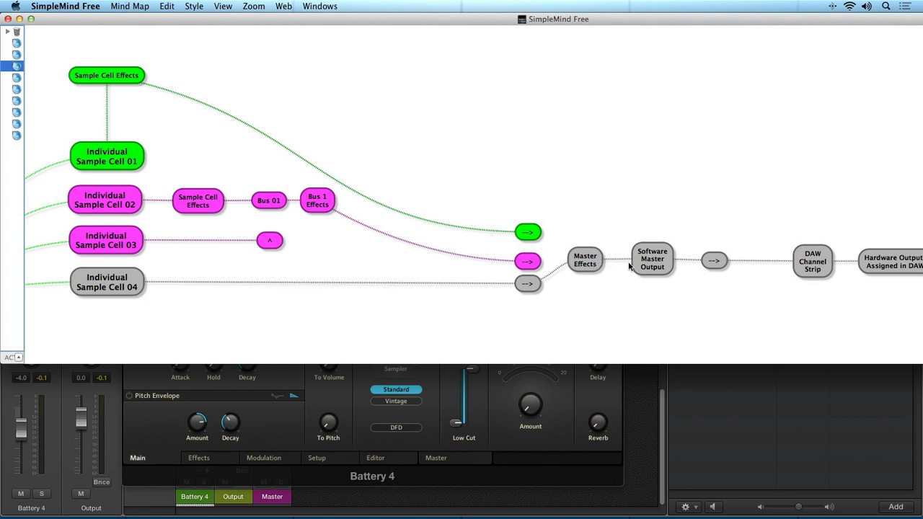
{"action": "scroll", "coordinate": [718, 266], "scroll_direction": "right", "scroll_amount": 3}
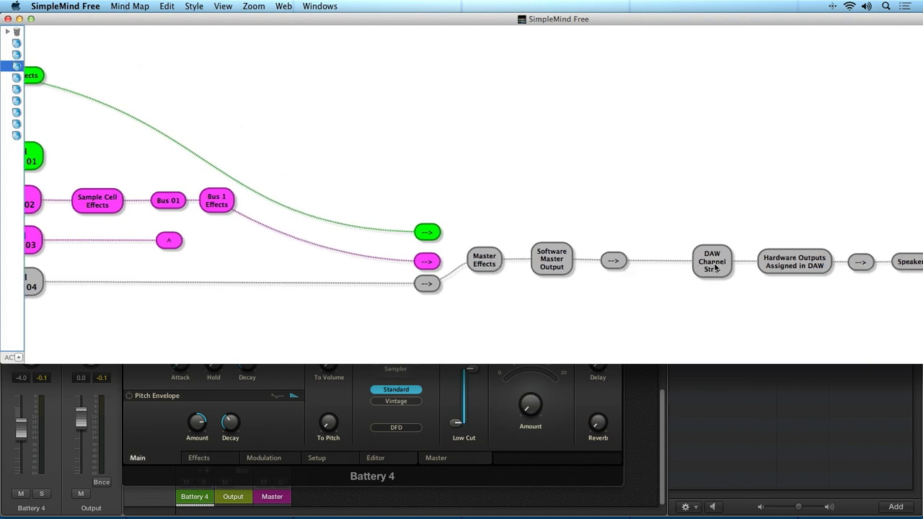
{"action": "left_click", "coordinate": [593, 498]}
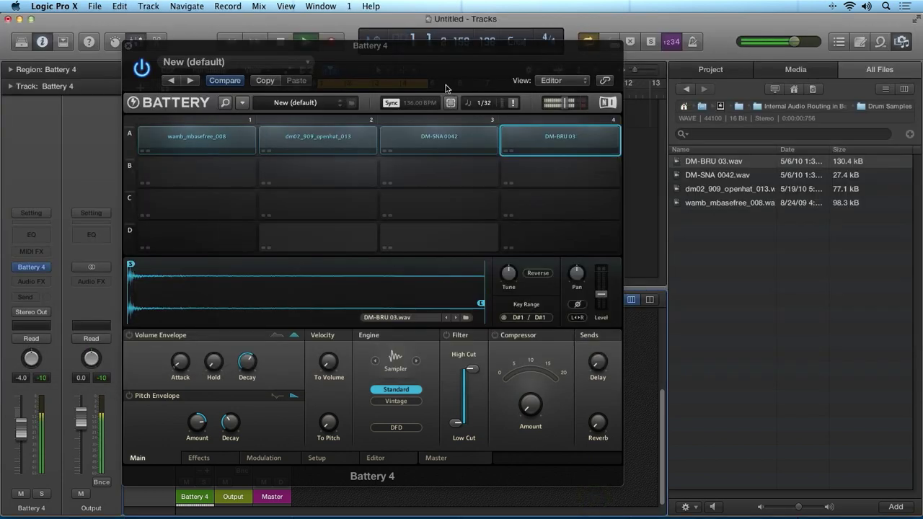
- Stop playback and set the Battery 4 channel strip fader to -7.6 dB
{"action": "left_click_drag", "start_coordinate": [396, 46], "coordinate": [673, 46]}
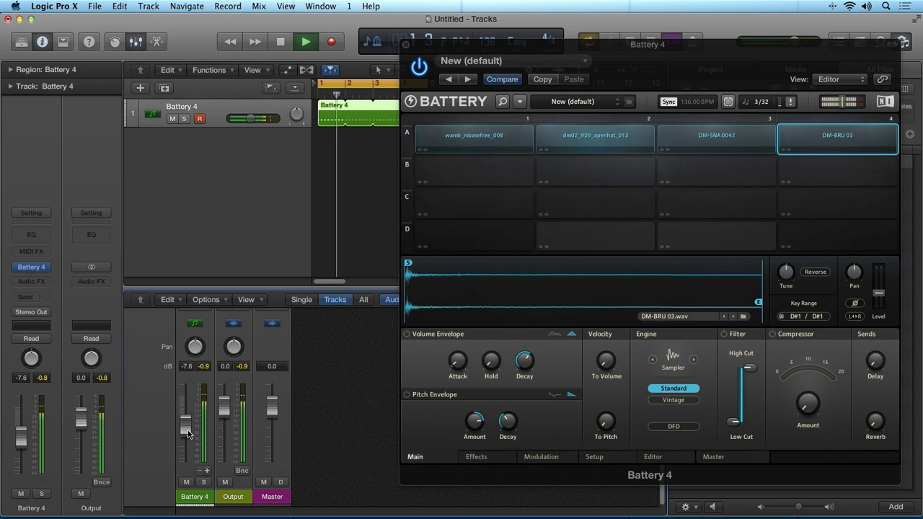
{"action": "key", "text": "space"}
{"action": "left_click_drag", "start_coordinate": [187, 438], "coordinate": [189, 433]}
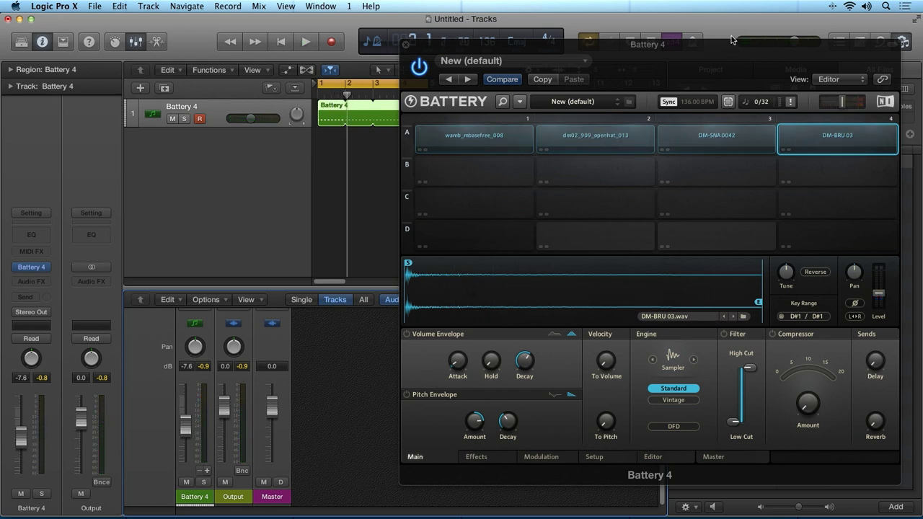
{"action": "left_click_drag", "start_coordinate": [732, 42], "coordinate": [650, 42]}
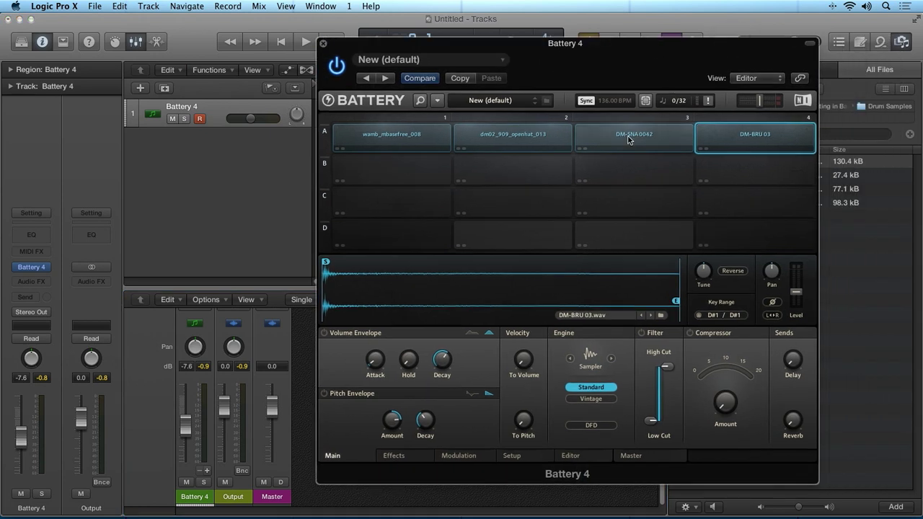
- Route the wamb_mbasefree_008 cell to Direct Out St 3/4
{"action": "right_click", "coordinate": [410, 141]}
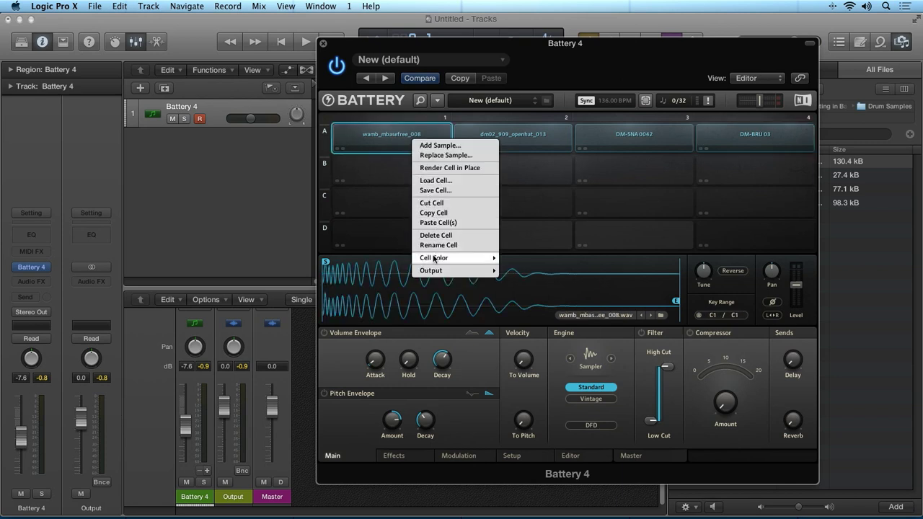
{"action": "mouse_move", "coordinate": [434, 273]}
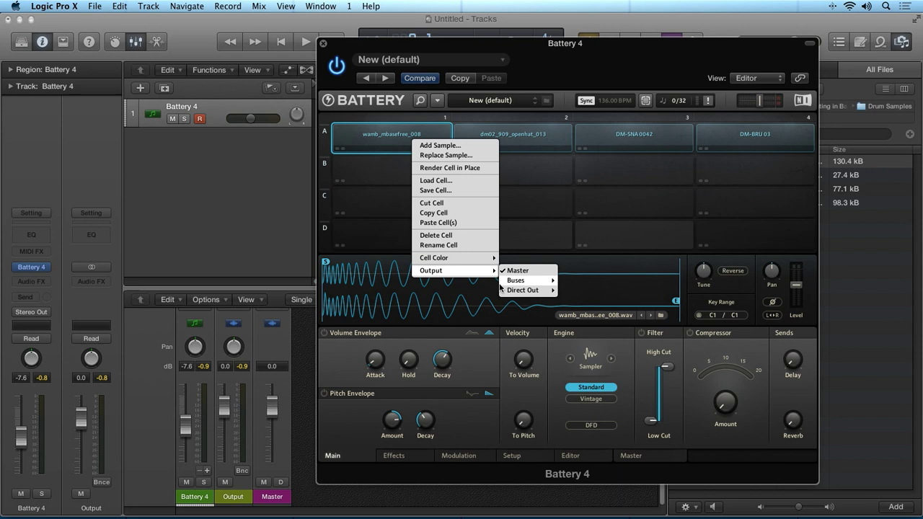
{"action": "mouse_move", "coordinate": [518, 292]}
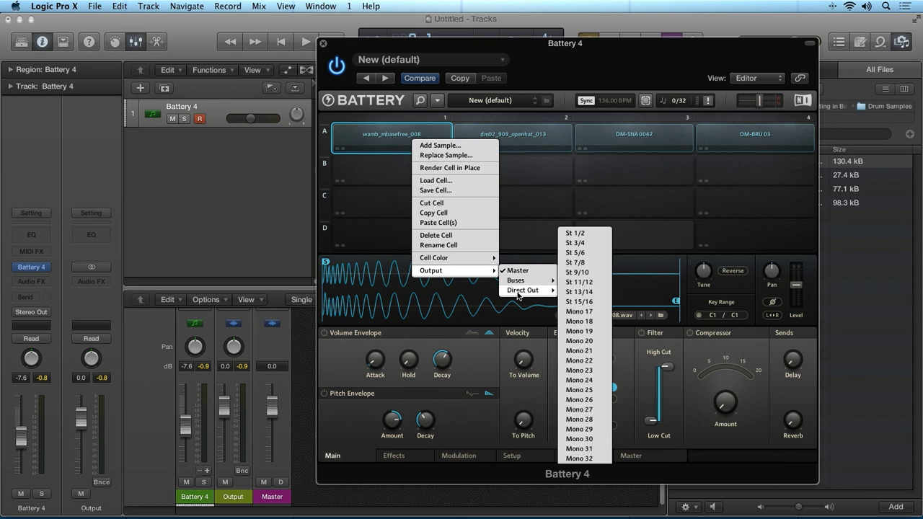
{"action": "left_click", "coordinate": [588, 245]}
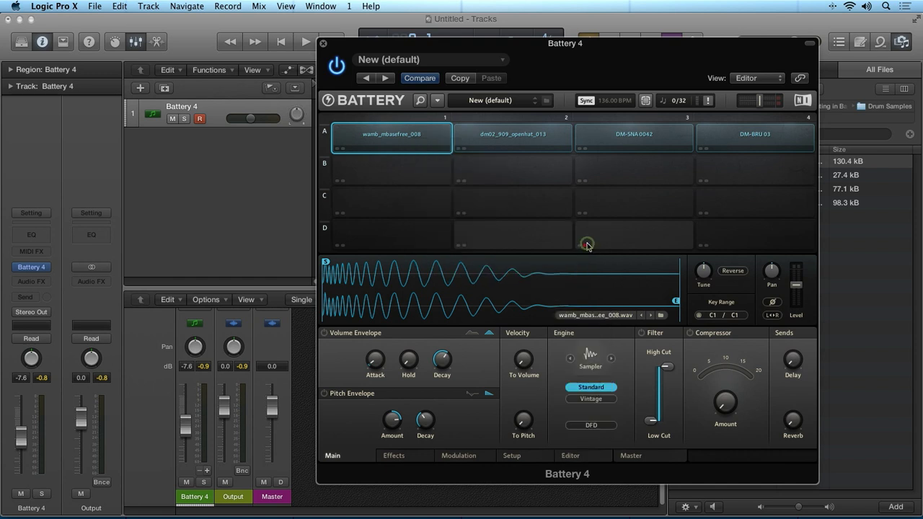
- Confirm the cell's St 3/4 output and move the Battery window aside to show the mixer
{"action": "right_click", "coordinate": [365, 135]}
{"action": "mouse_move", "coordinate": [400, 268]}
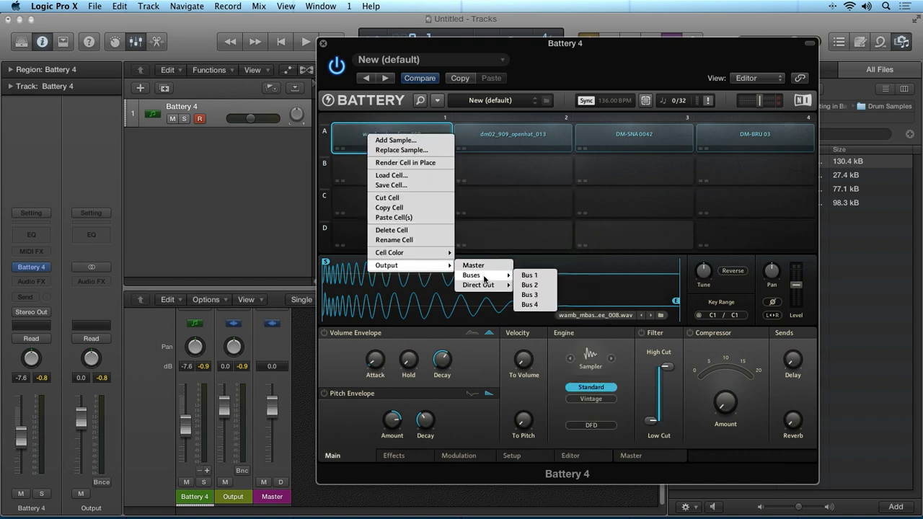
{"action": "mouse_move", "coordinate": [489, 287]}
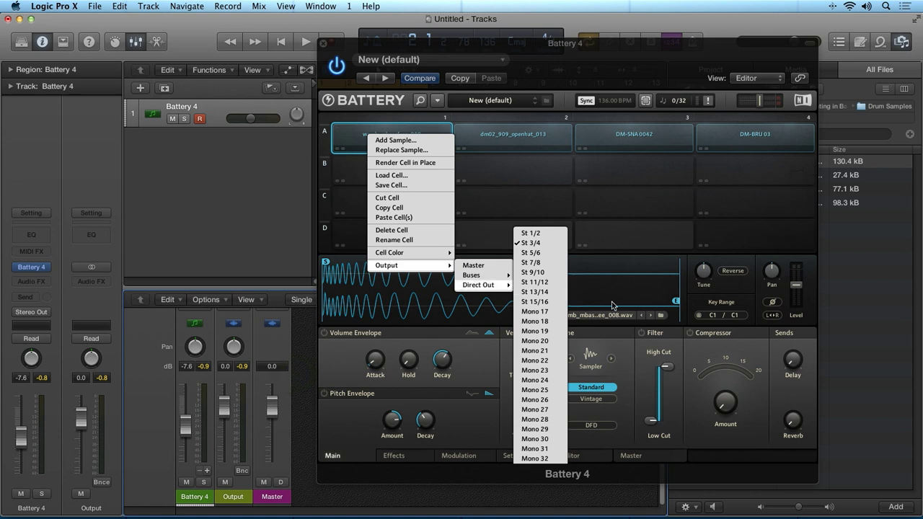
{"action": "left_click", "coordinate": [597, 349]}
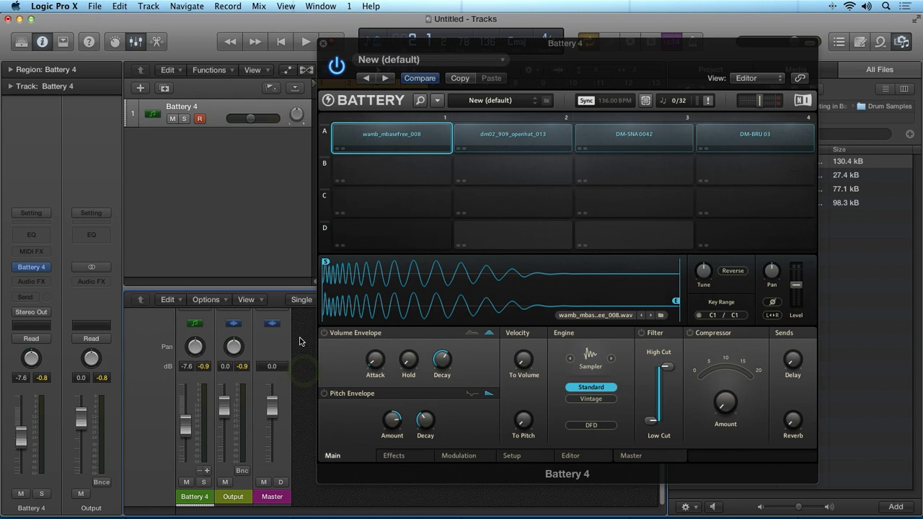
{"action": "left_click_drag", "start_coordinate": [431, 46], "coordinate": [519, 50]}
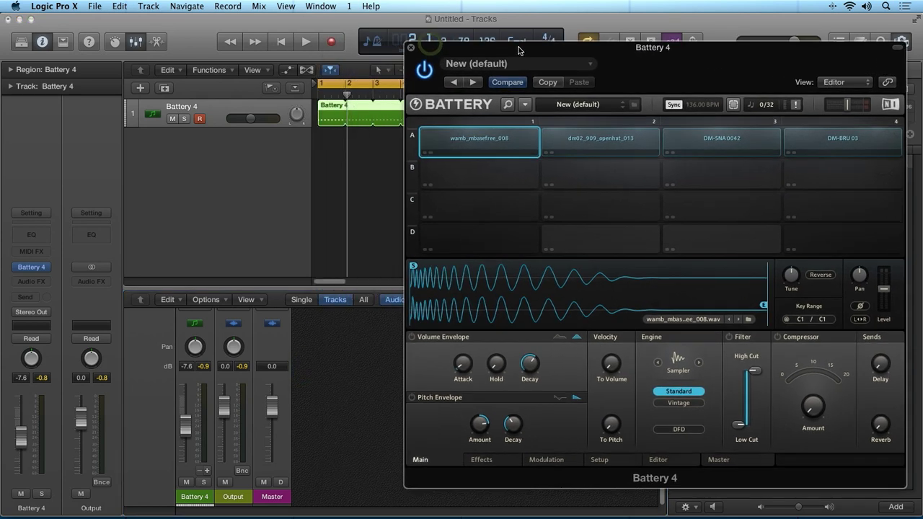
- Add a new aux channel strip and name it Kick
{"action": "left_click", "coordinate": [209, 473]}
{"action": "double_click", "coordinate": [232, 497]}
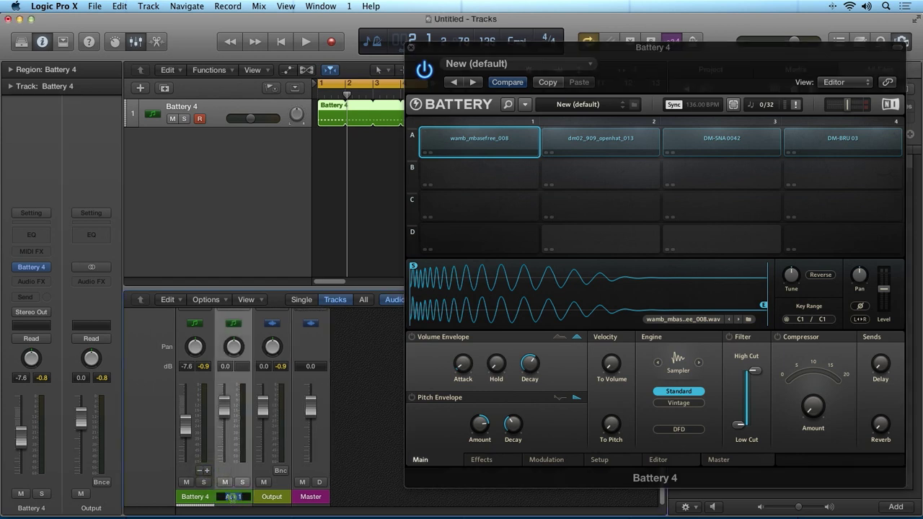
{"action": "type", "text": "Kick"}
{"action": "key", "text": "Return"}
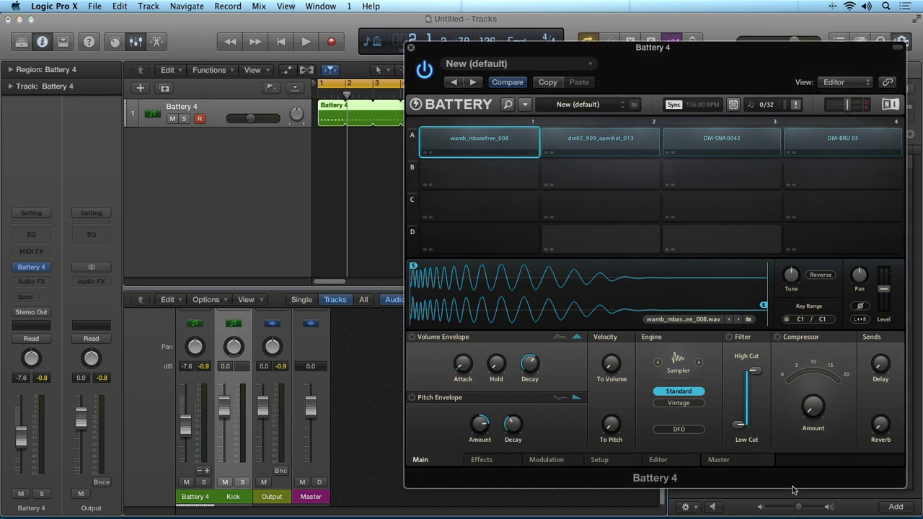
- On Battery's Master page, send Bus 1 to Direct Out St 5/6 and Bus 2 to St 7/8
{"action": "left_click", "coordinate": [718, 459]}
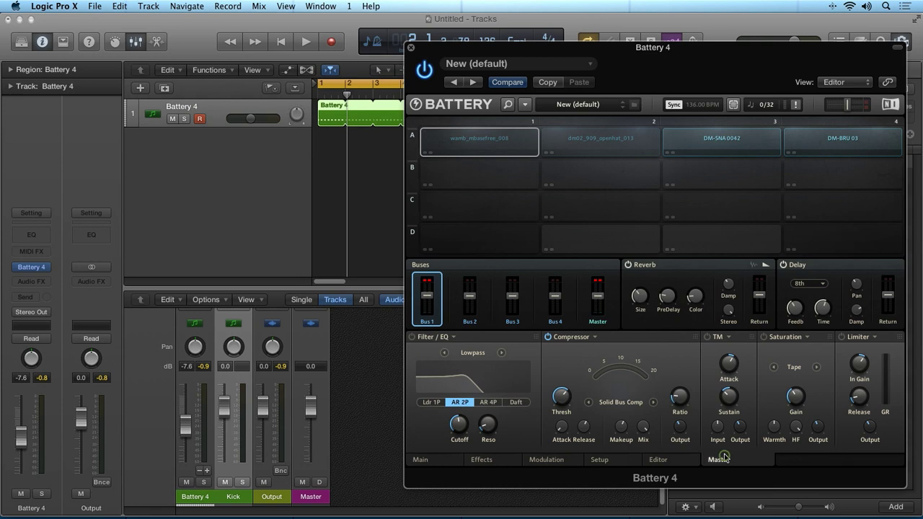
{"action": "right_click", "coordinate": [435, 322]}
{"action": "mouse_move", "coordinate": [448, 345]}
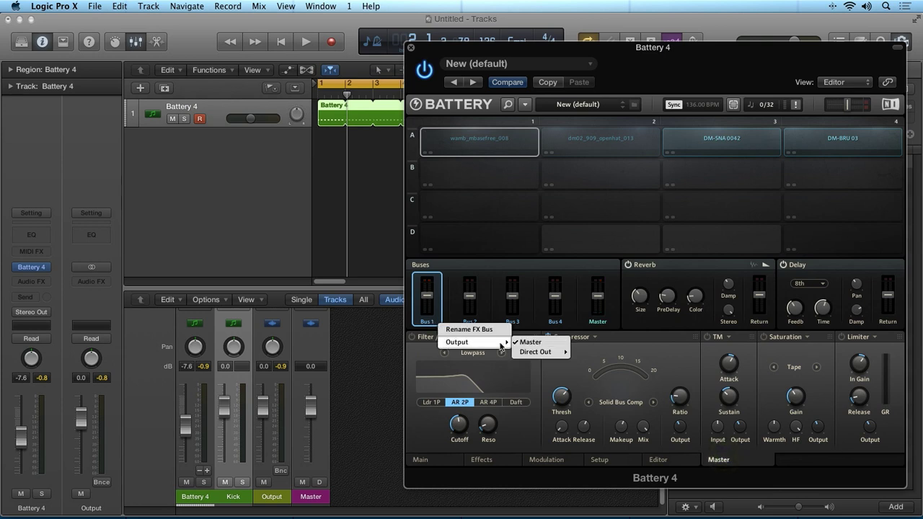
{"action": "mouse_move", "coordinate": [548, 352]}
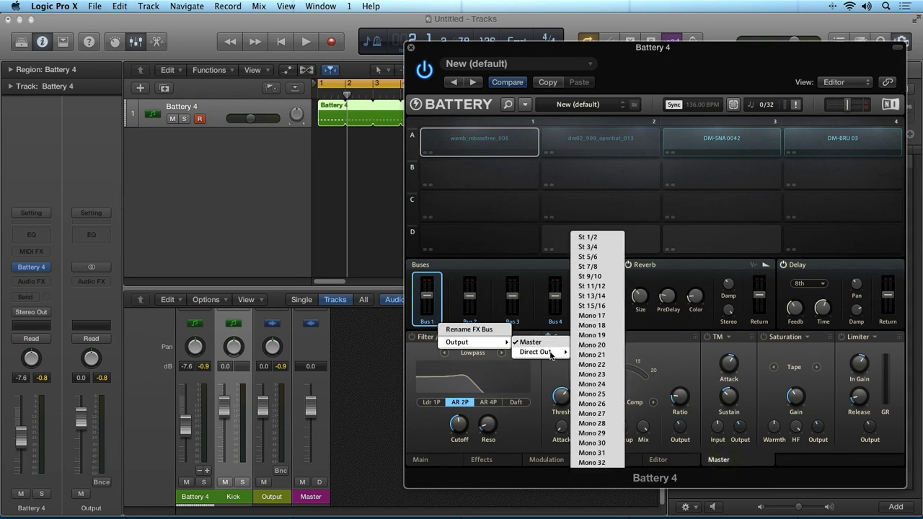
{"action": "left_click", "coordinate": [592, 257]}
{"action": "right_click", "coordinate": [468, 322]}
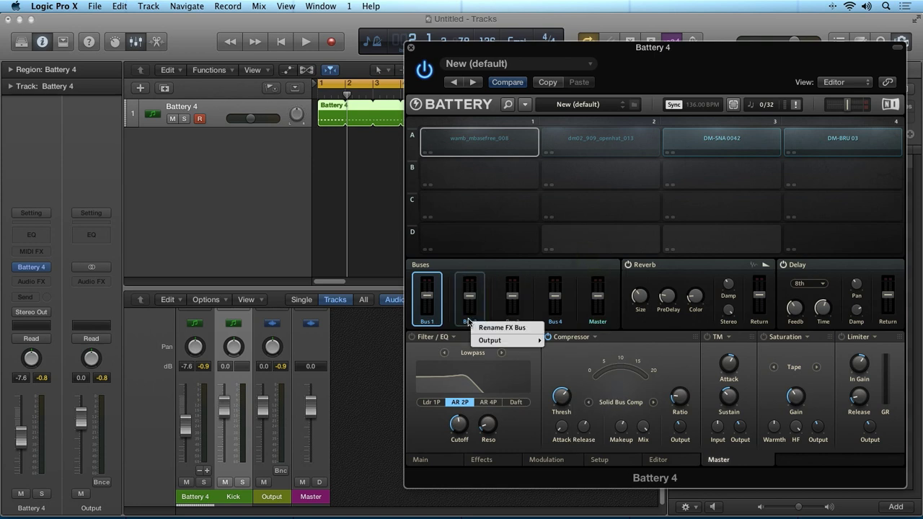
{"action": "mouse_move", "coordinate": [492, 342]}
{"action": "mouse_move", "coordinate": [569, 350]}
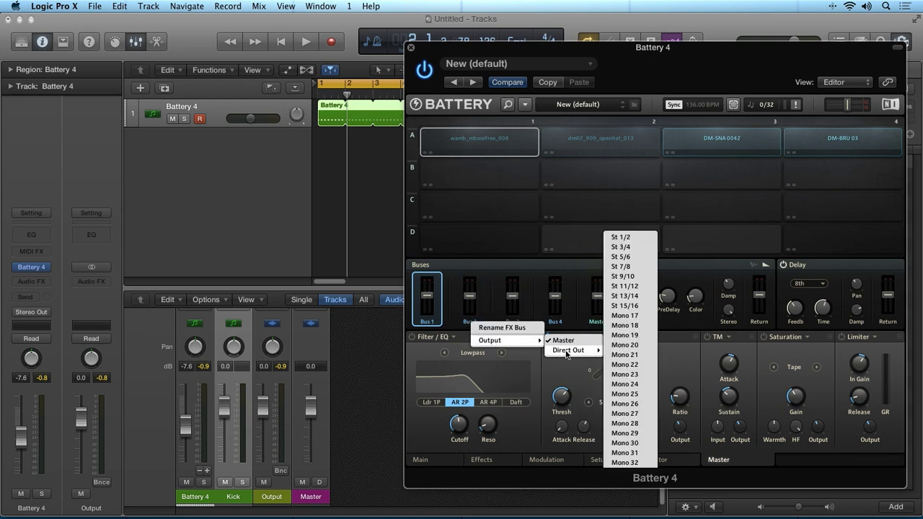
{"action": "left_click", "coordinate": [630, 267]}
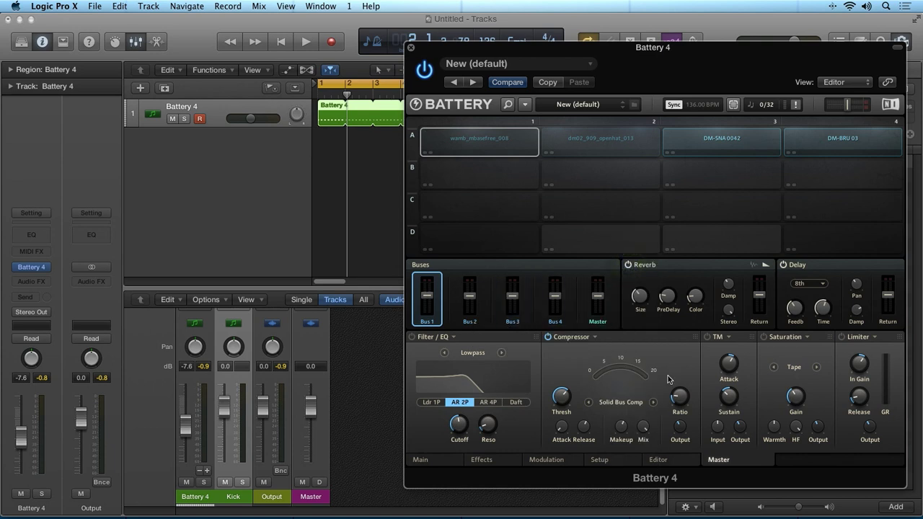
- View the SimpleMind map routing cells 05–08 to direct outputs 3/4 and 5/6, then return to Logic
{"action": "mouse_move", "coordinate": [743, 509]}
{"action": "left_click", "coordinate": [772, 479]}
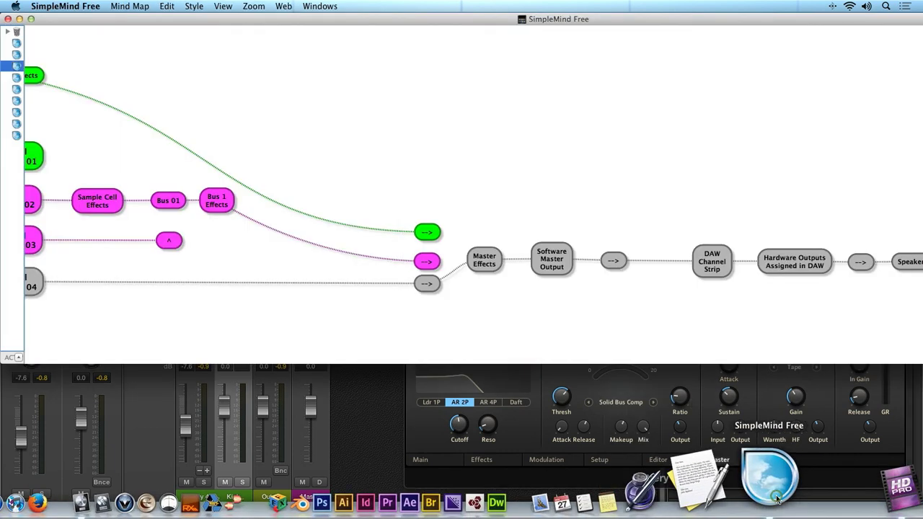
{"action": "left_click", "coordinate": [15, 82]}
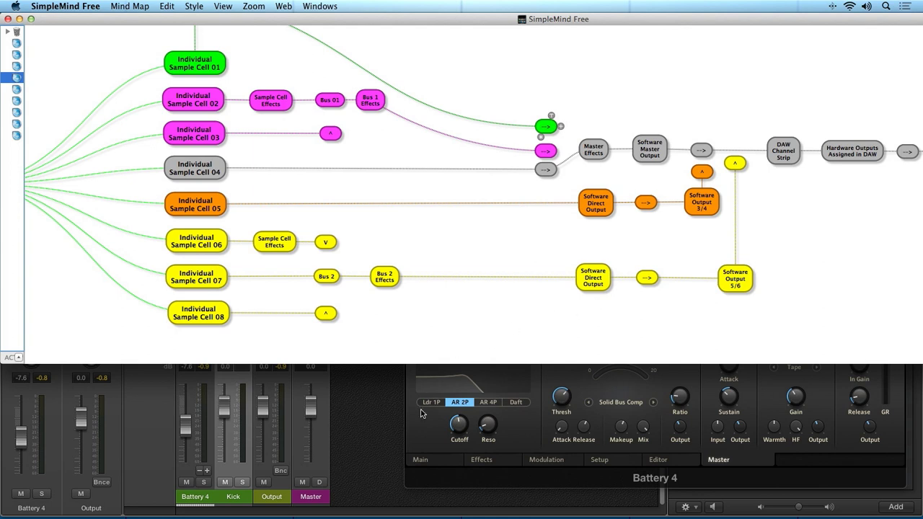
{"action": "left_click", "coordinate": [375, 465]}
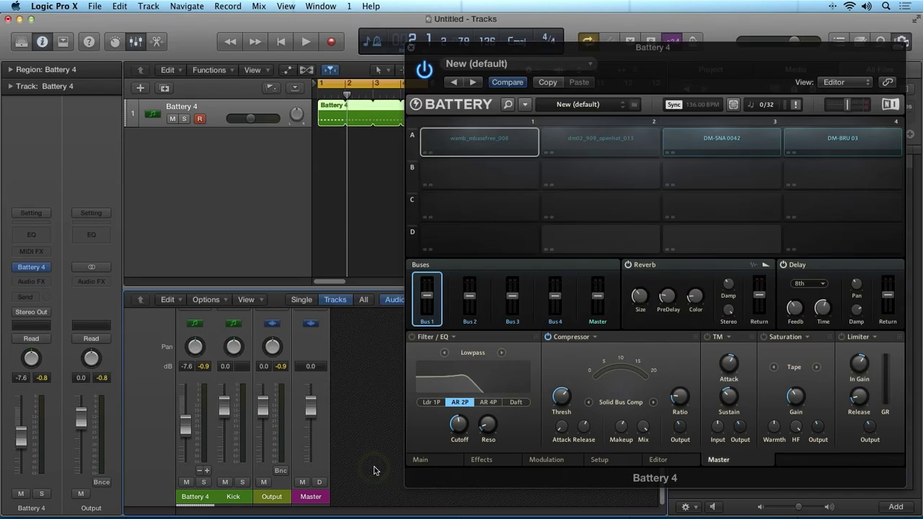